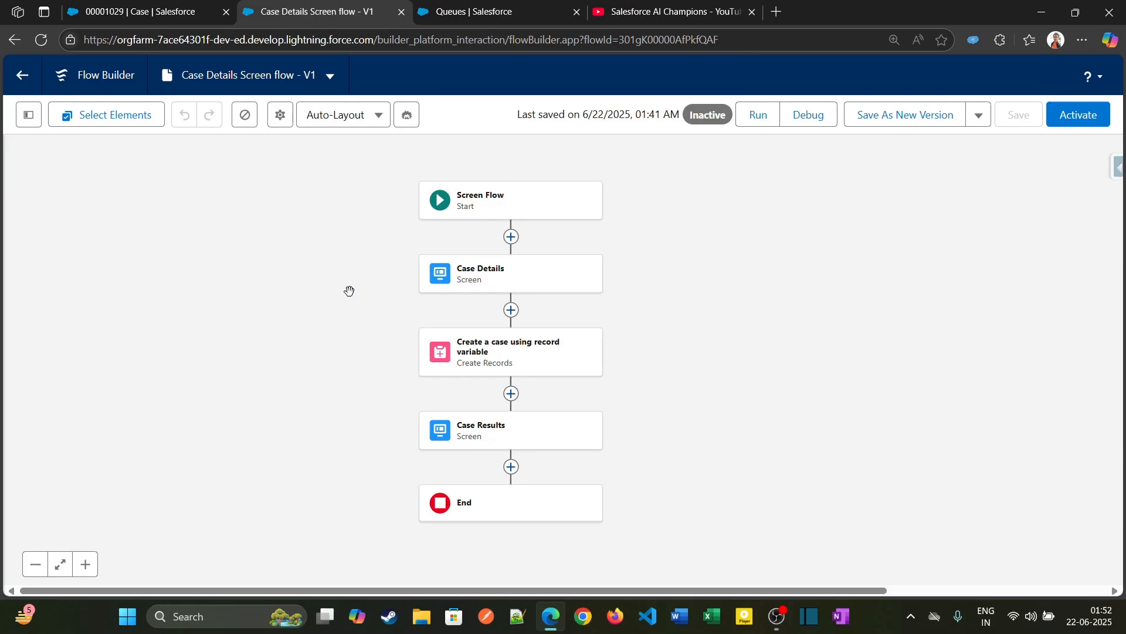
Step: Inspect the data type and object of the caseVar record variable among the flow's resources
{"action": "left_click", "coordinate": [28, 114]}
{"action": "left_click", "coordinate": [63, 335]}
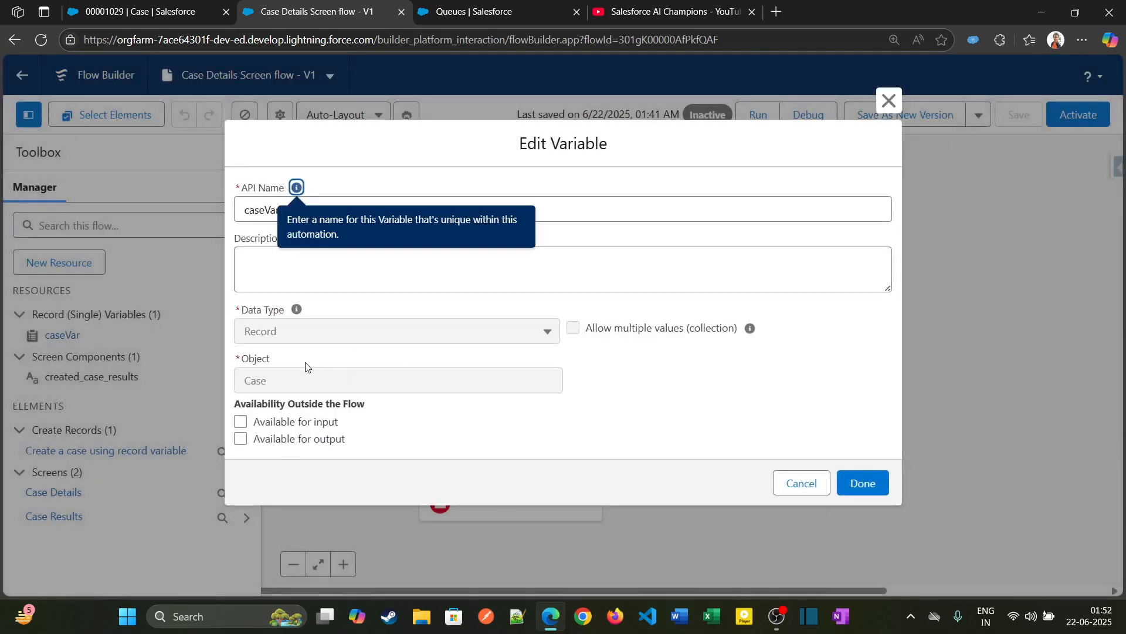
{"action": "left_click_drag", "start_coordinate": [267, 381], "coordinate": [249, 384]}
{"action": "left_click", "coordinate": [888, 100]}
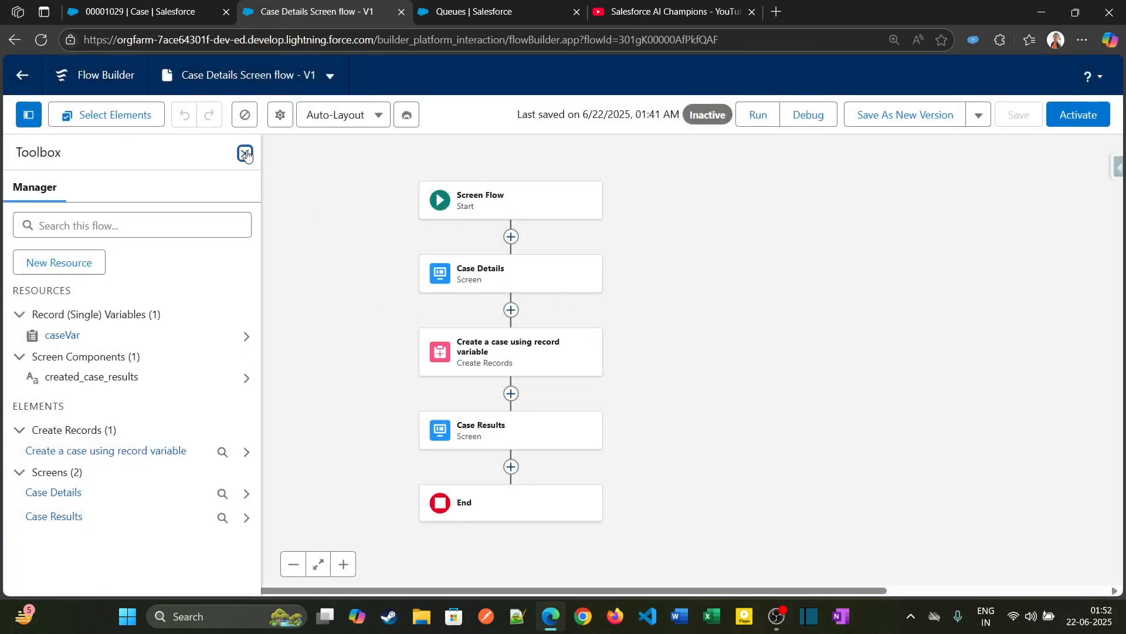
{"action": "left_click", "coordinate": [245, 153]}
Step: Review how the "Create a case using record variable" element sets its record values
{"action": "double_click", "coordinate": [527, 356]}
{"action": "left_click", "coordinate": [942, 358]}
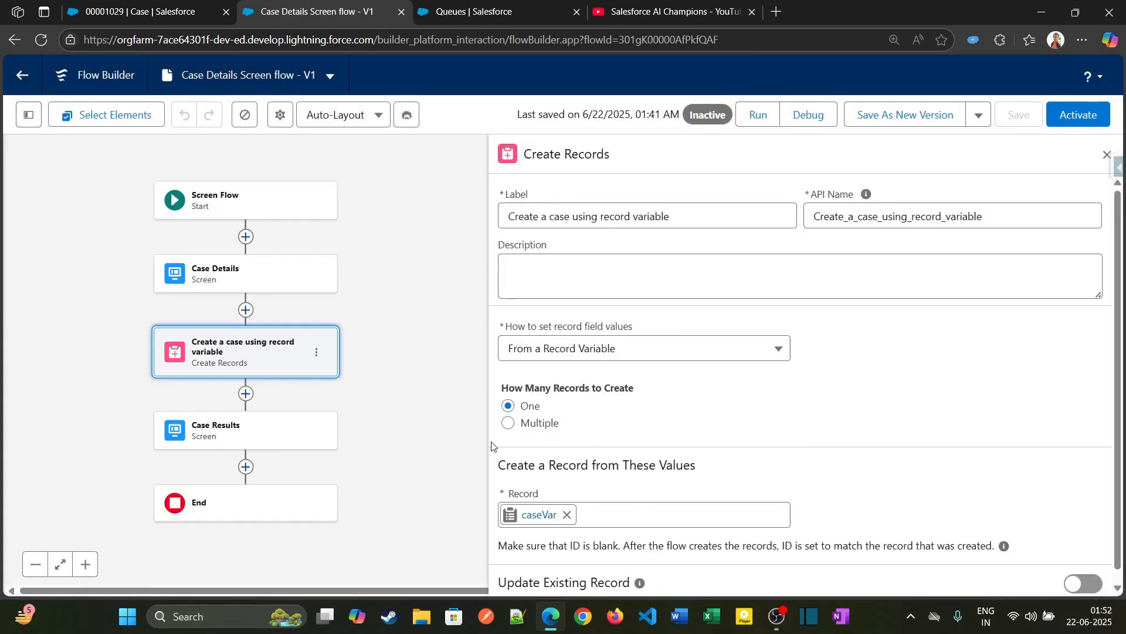
{"action": "left_click", "coordinate": [1107, 154]}
{"action": "left_click_drag", "start_coordinate": [438, 369], "coordinate": [656, 283]}
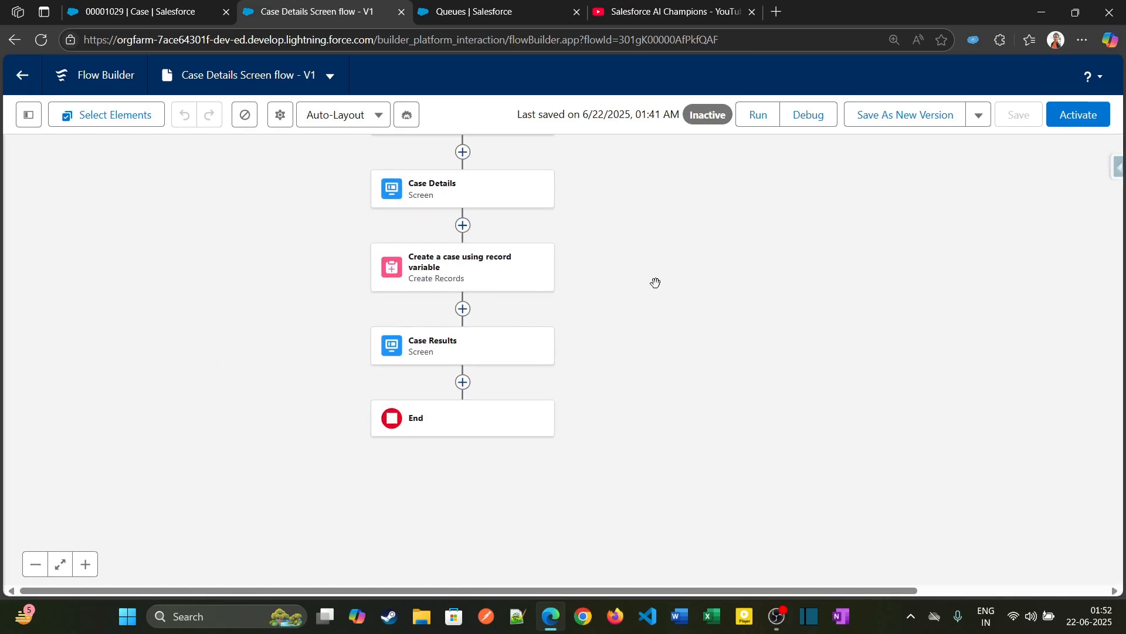
{"action": "left_click_drag", "start_coordinate": [656, 283], "coordinate": [659, 330]}
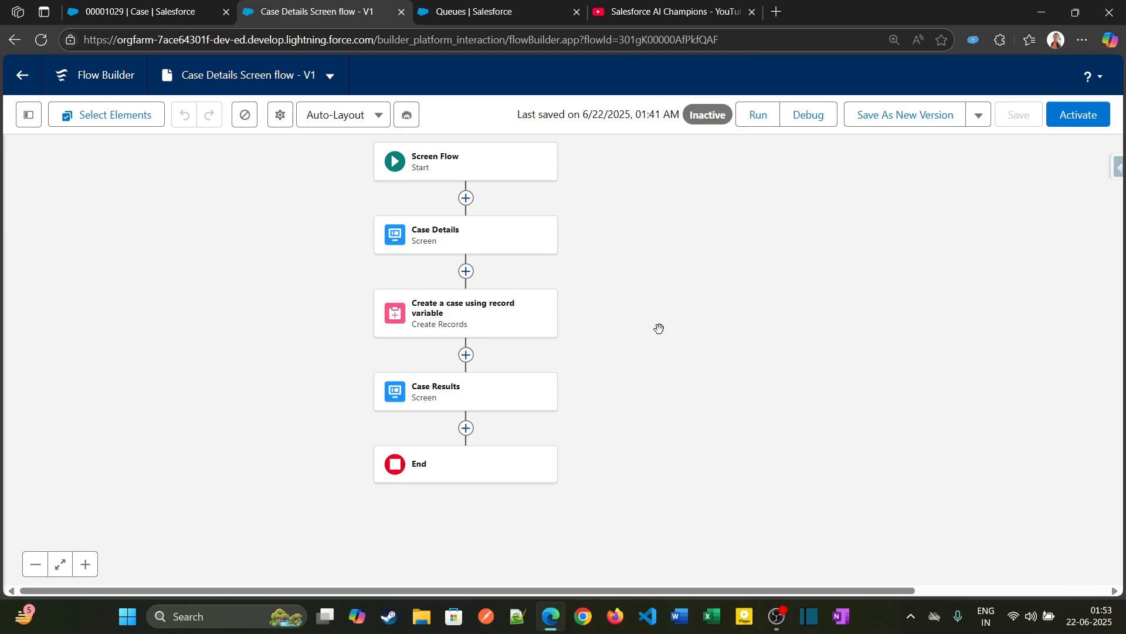
Step: Check the Case Owner field on the open case record and return to the flow
{"action": "left_click", "coordinate": [104, 8]}
{"action": "left_click_drag", "start_coordinate": [91, 374], "coordinate": [35, 375]}
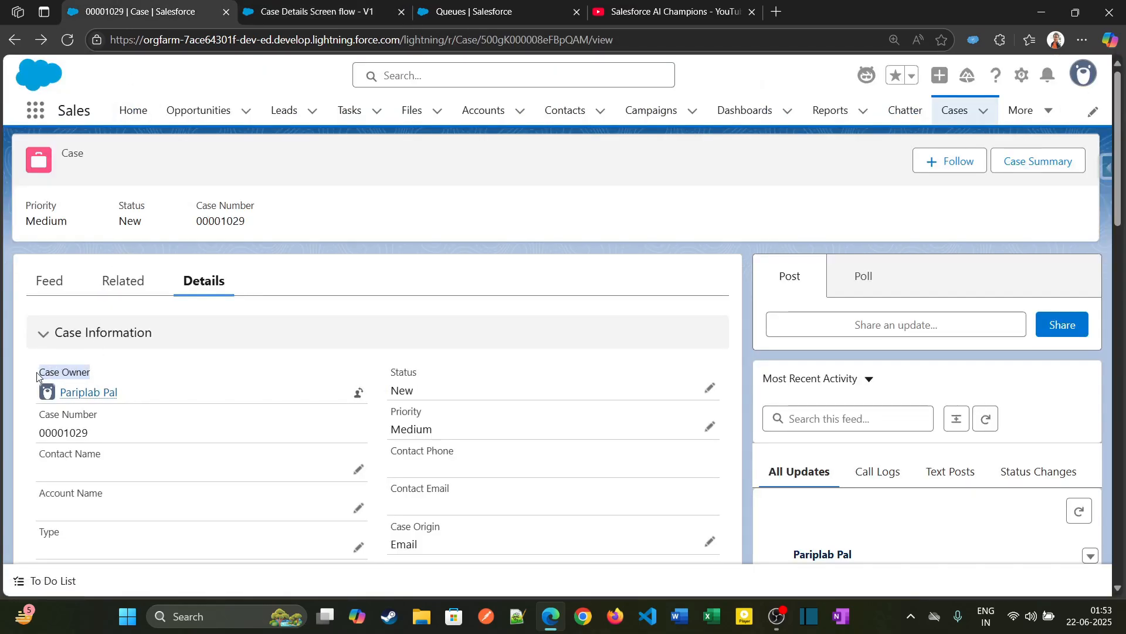
{"action": "left_click", "coordinate": [31, 378]}
{"action": "left_click_drag", "start_coordinate": [37, 377], "coordinate": [90, 373]}
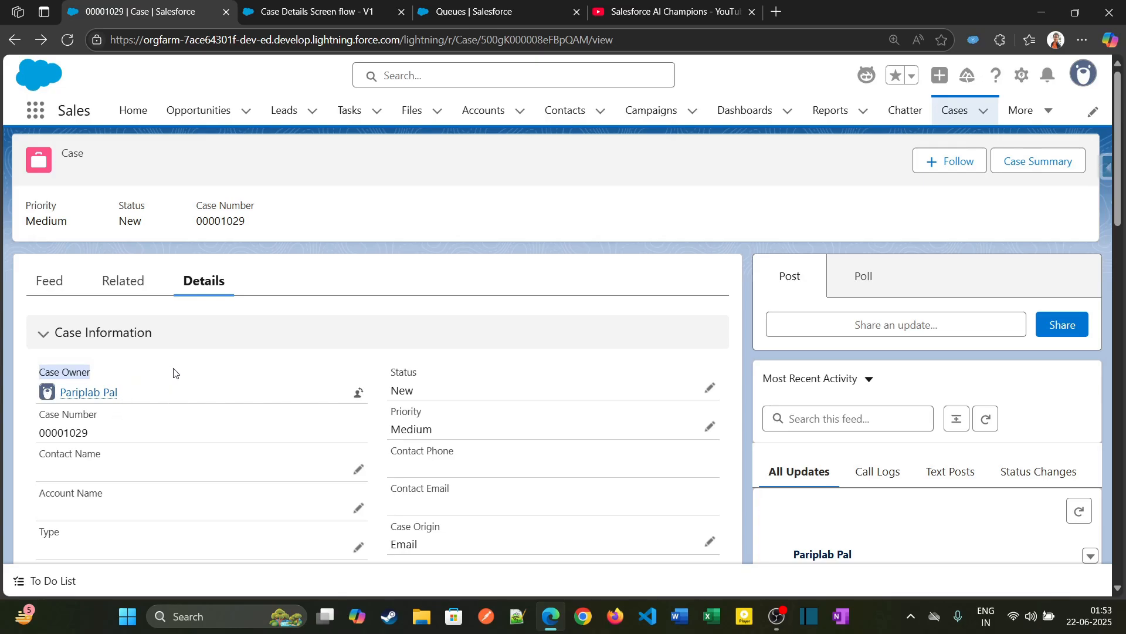
{"action": "left_click", "coordinate": [295, 16]}
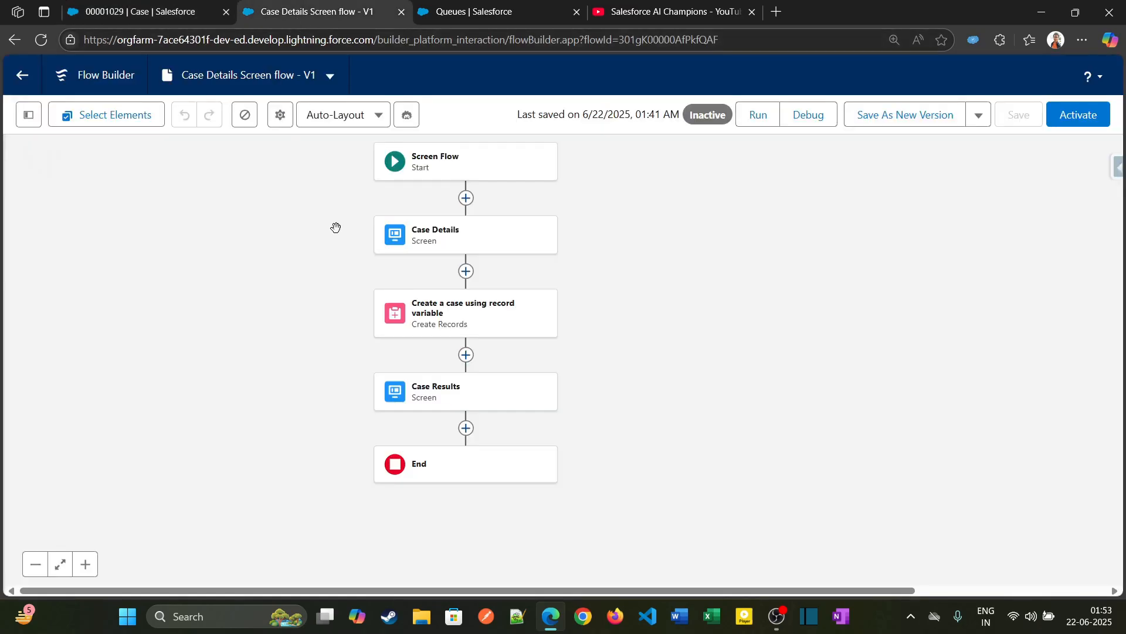
Step: Read the description of what queues do on the Queues setup page and return to the flow
{"action": "left_click", "coordinate": [494, 6]}
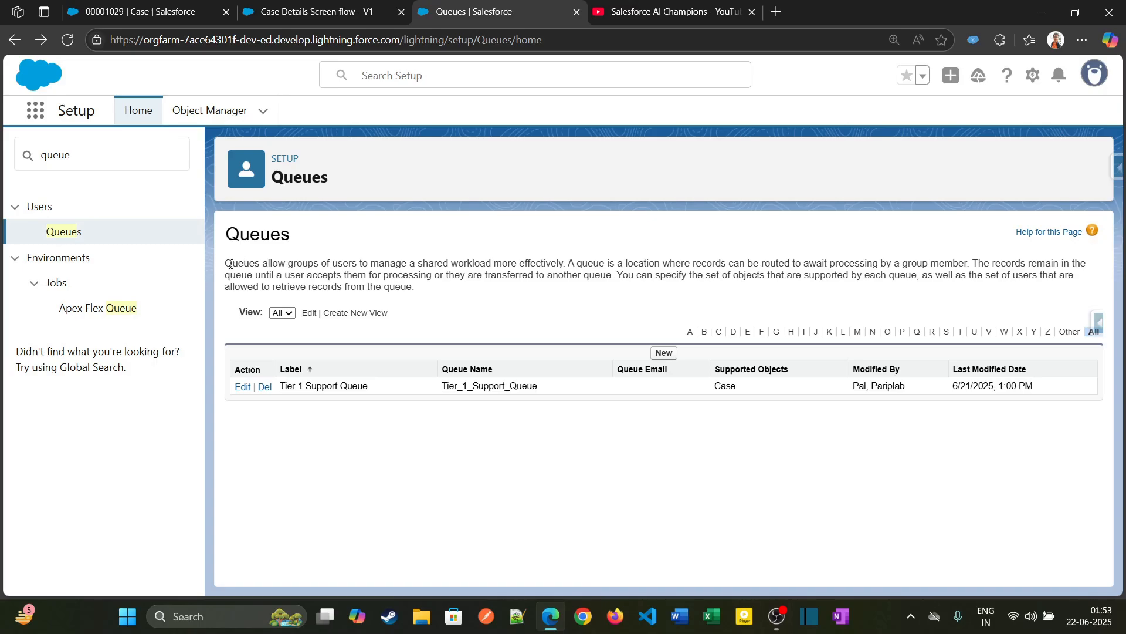
{"action": "left_click_drag", "start_coordinate": [226, 265], "coordinate": [342, 265]}
{"action": "left_click", "coordinate": [373, 258]}
{"action": "left_click_drag", "start_coordinate": [412, 265], "coordinate": [567, 269]}
{"action": "left_click", "coordinate": [297, 12]}
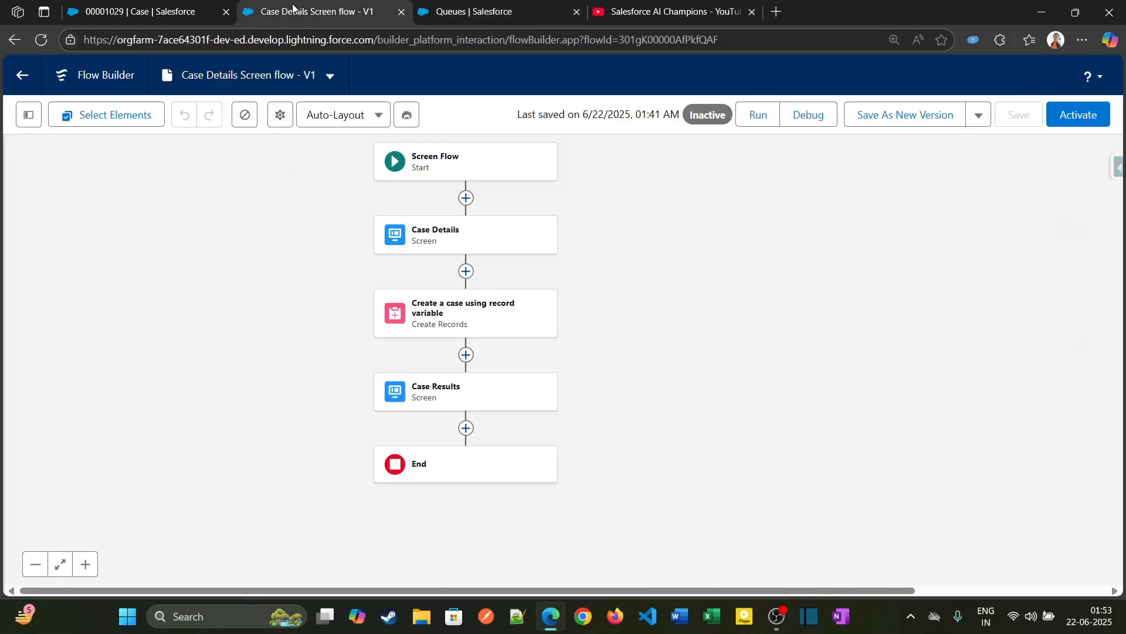
Step: Recheck the case record's owner and view the Tier 1 Support Queue's supported objects
{"action": "left_click", "coordinate": [182, 13]}
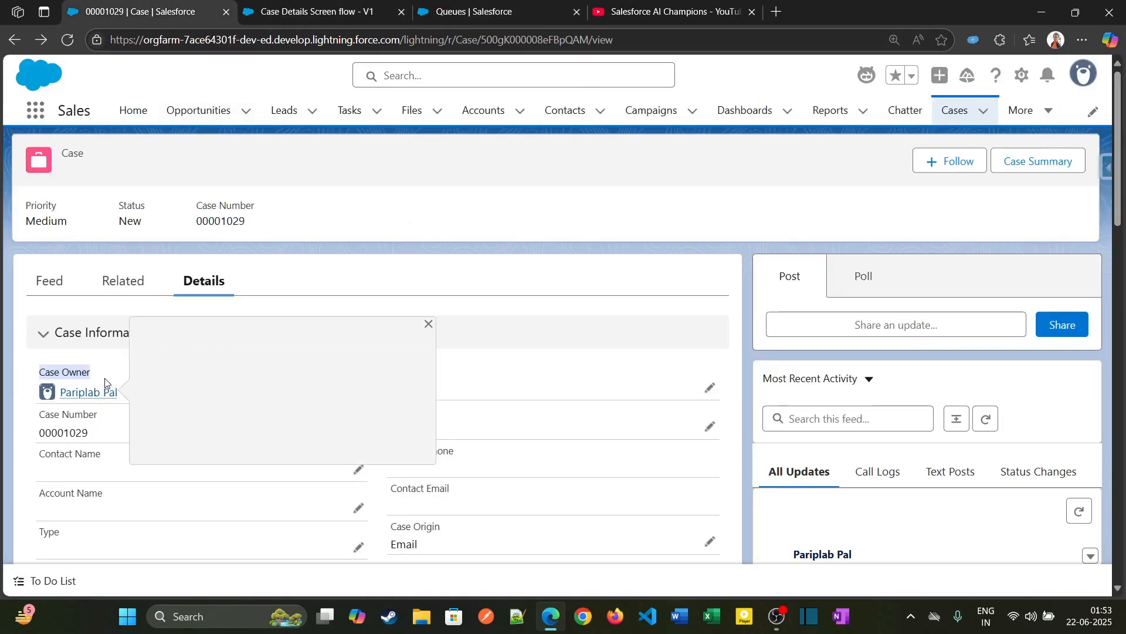
{"action": "left_click", "coordinate": [357, 282]}
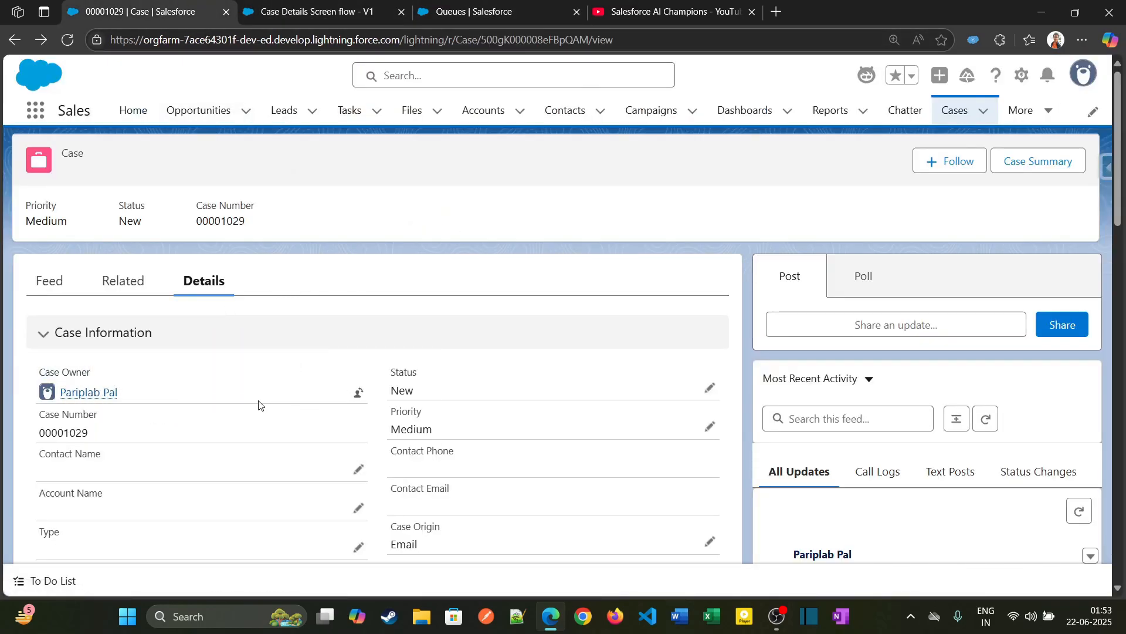
{"action": "left_click", "coordinate": [518, 6]}
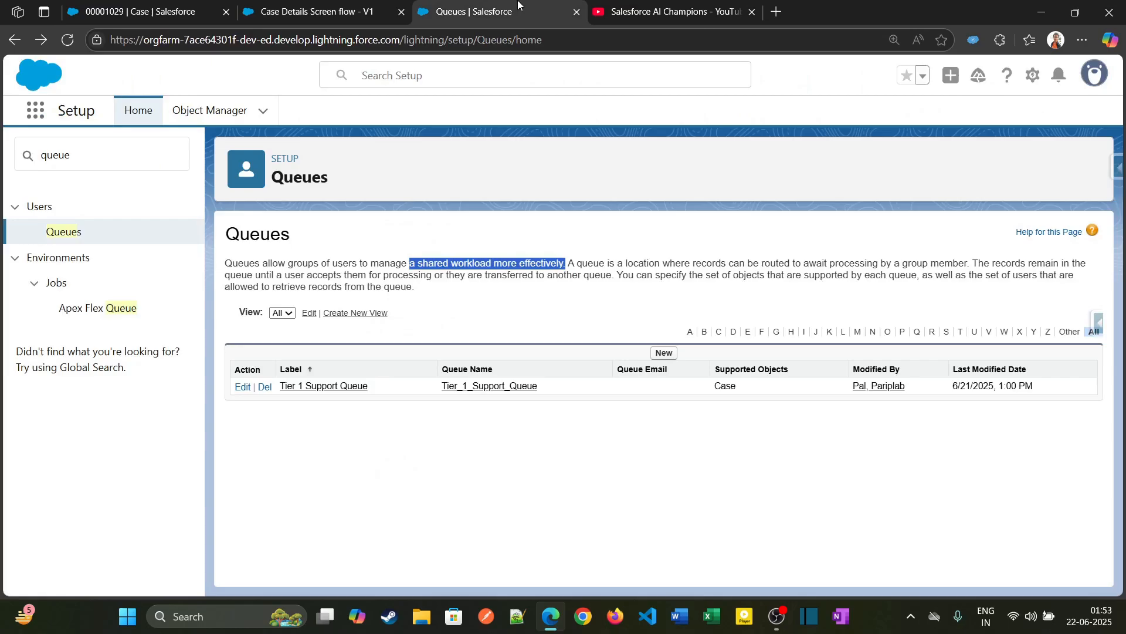
{"action": "left_click", "coordinate": [360, 392]}
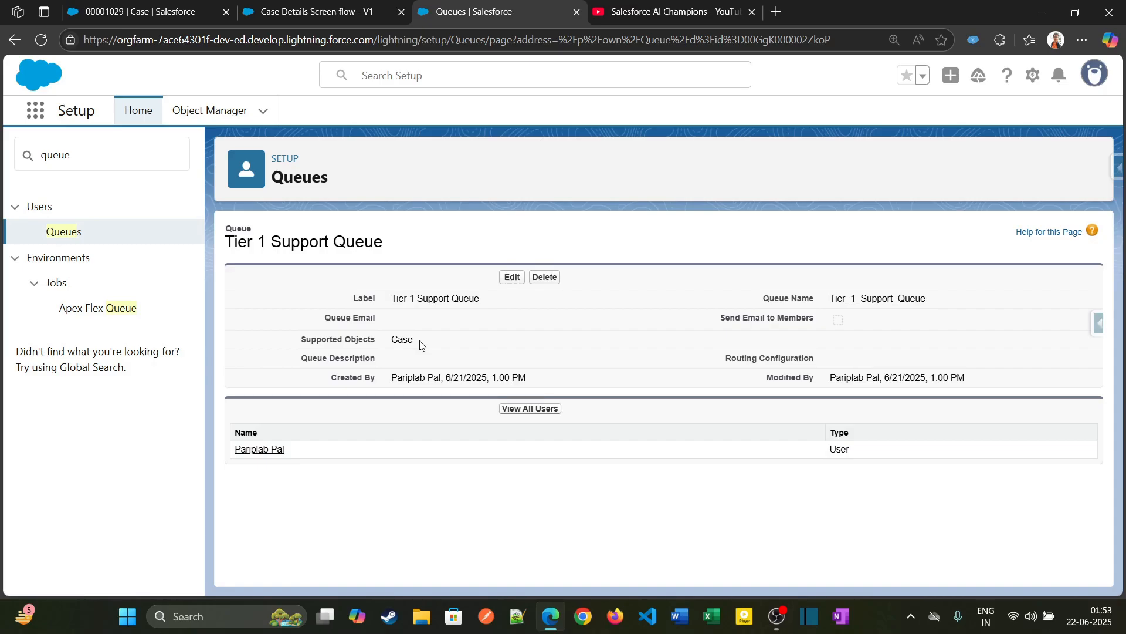
{"action": "left_click_drag", "start_coordinate": [390, 341], "coordinate": [416, 345]}
Step: Go back to the flow and review the fields on the Case Details screen, including the Priority field's properties
{"action": "left_click", "coordinate": [349, 11]}
{"action": "left_click_drag", "start_coordinate": [601, 325], "coordinate": [618, 323]}
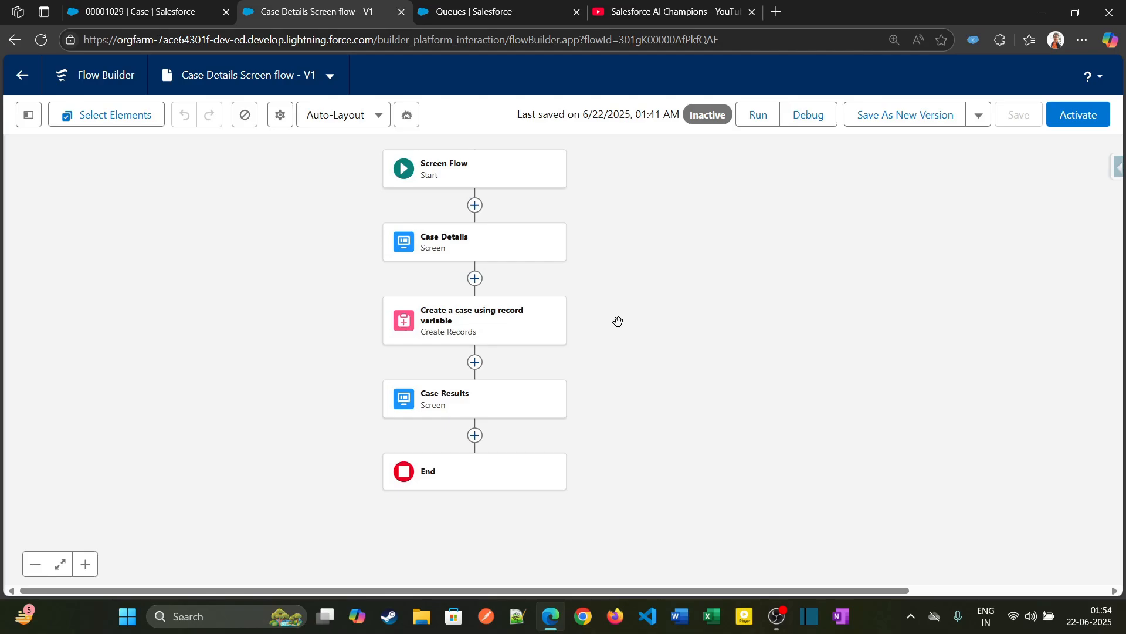
{"action": "double_click", "coordinate": [522, 242]}
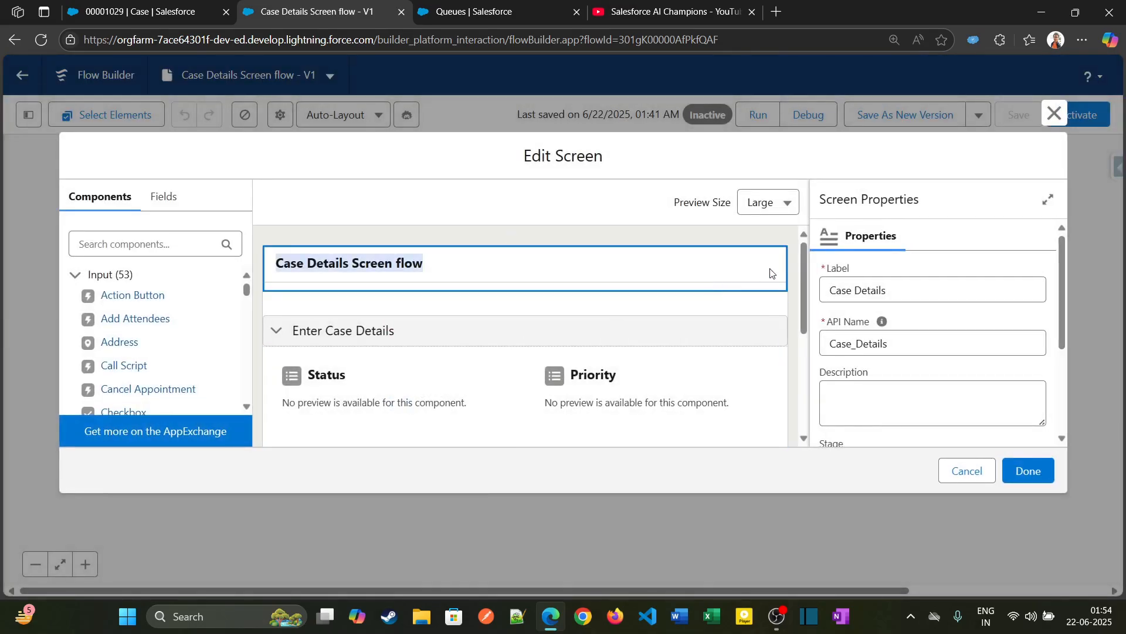
{"action": "left_click_drag", "start_coordinate": [803, 287], "coordinate": [801, 329]}
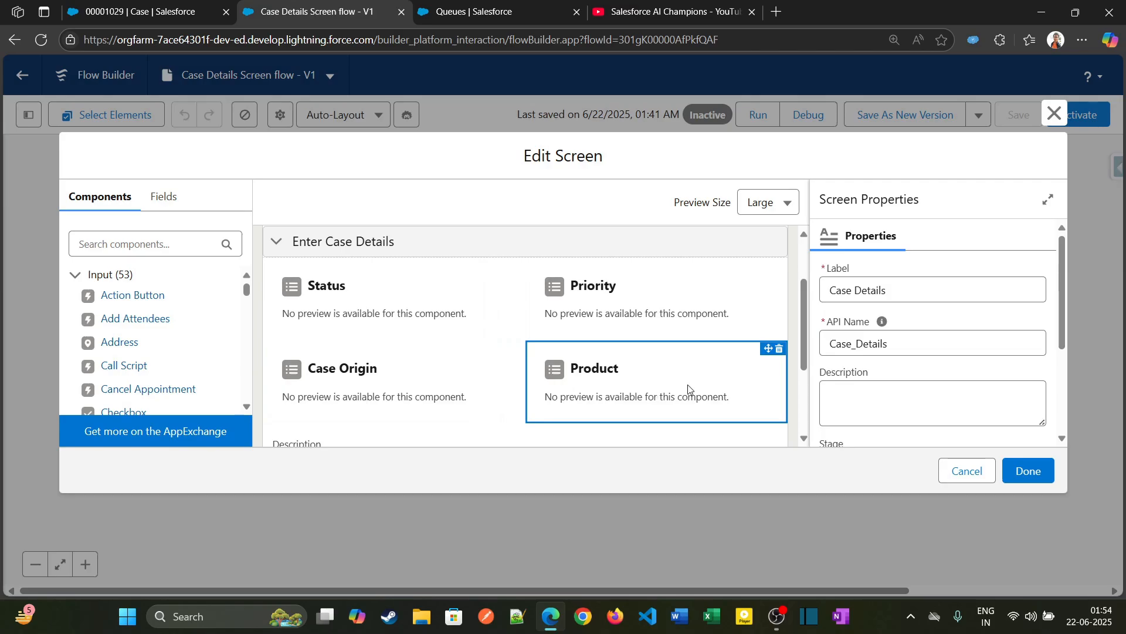
{"action": "left_click_drag", "start_coordinate": [808, 317], "coordinate": [805, 348]}
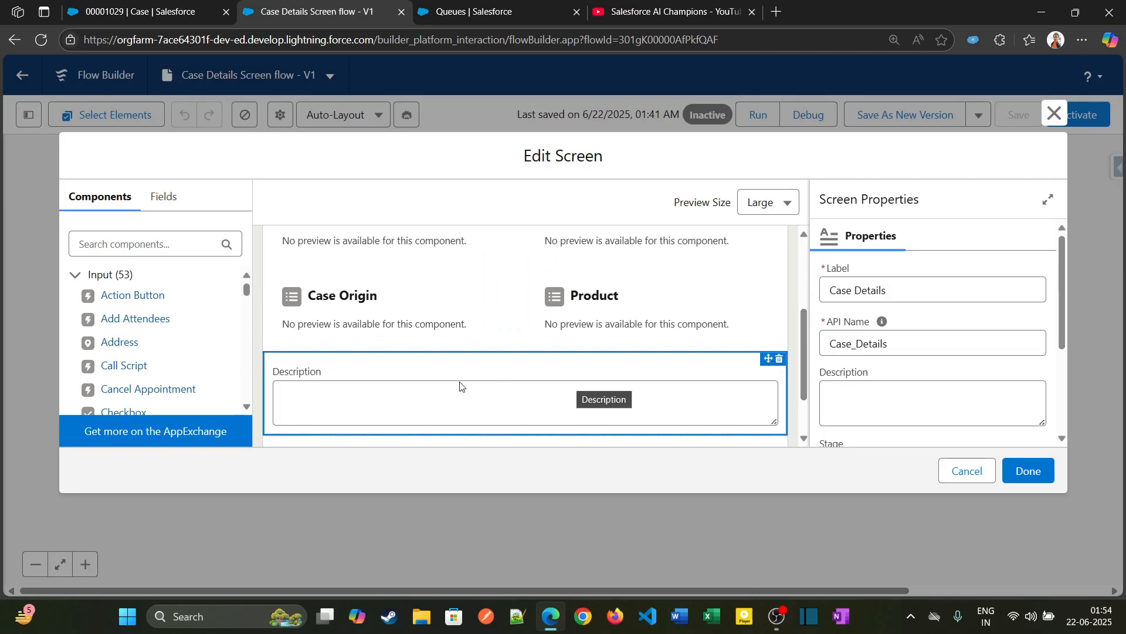
{"action": "scroll", "coordinate": [756, 361], "scroll_direction": "up", "scroll_amount": 2}
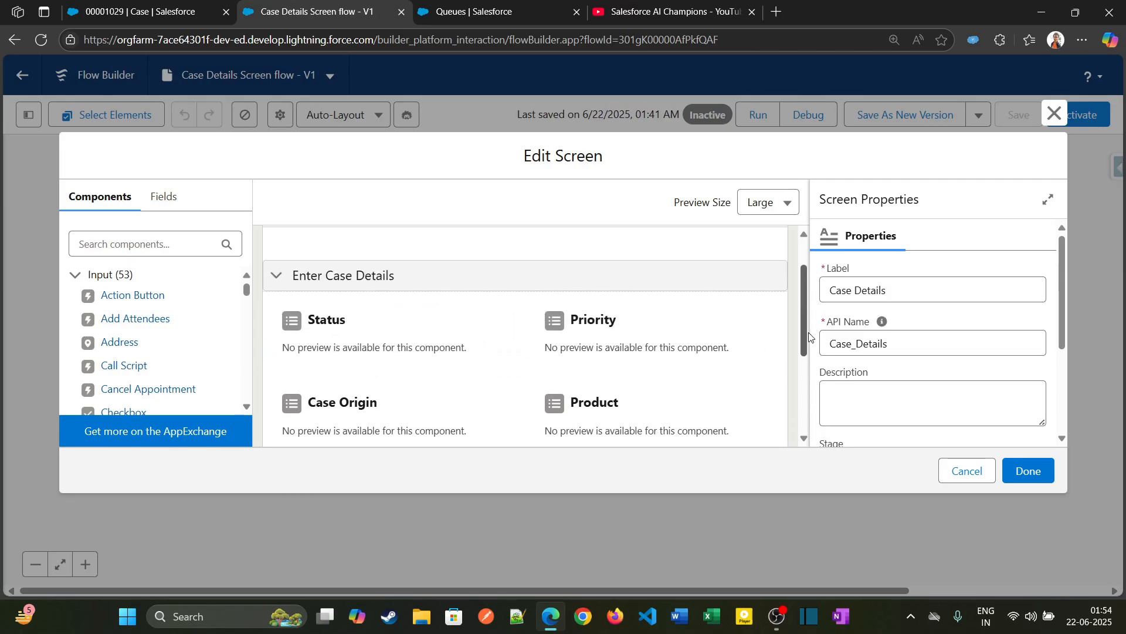
{"action": "left_click", "coordinate": [686, 346]}
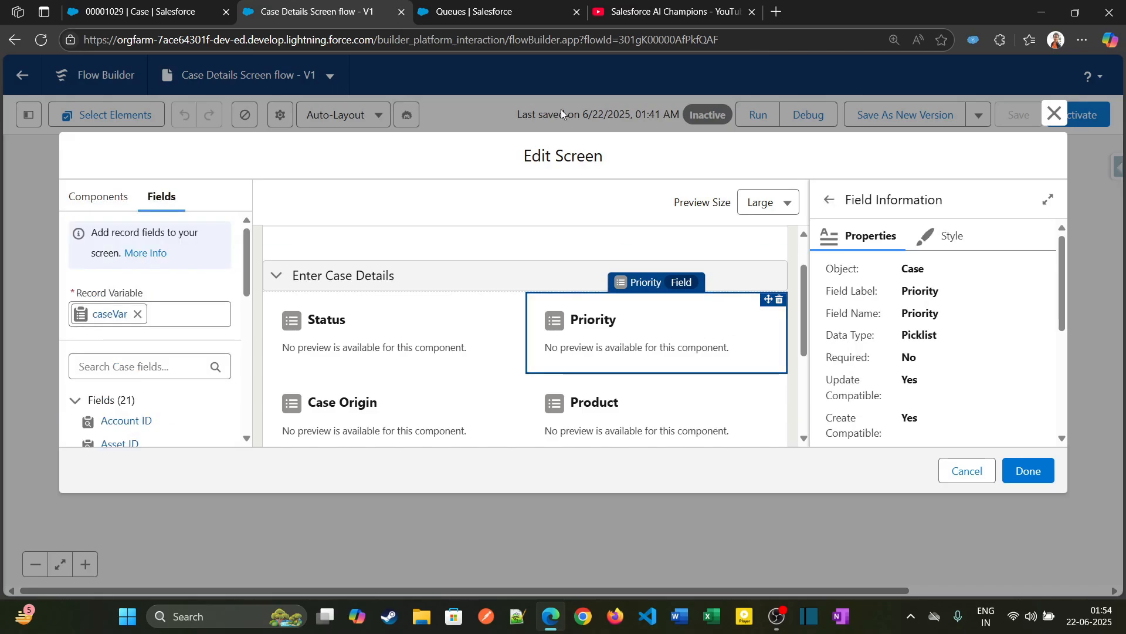
Step: Review the Tier 1 Support Queue's label and the case record, then leave the flow's Case Details screen editor
{"action": "left_click", "coordinate": [523, 12]}
{"action": "left_click_drag", "start_coordinate": [392, 298], "coordinate": [508, 302]}
{"action": "key", "text": "ctrl+shift+Tab"}
{"action": "key", "text": "ctrl+shift+Tab"}
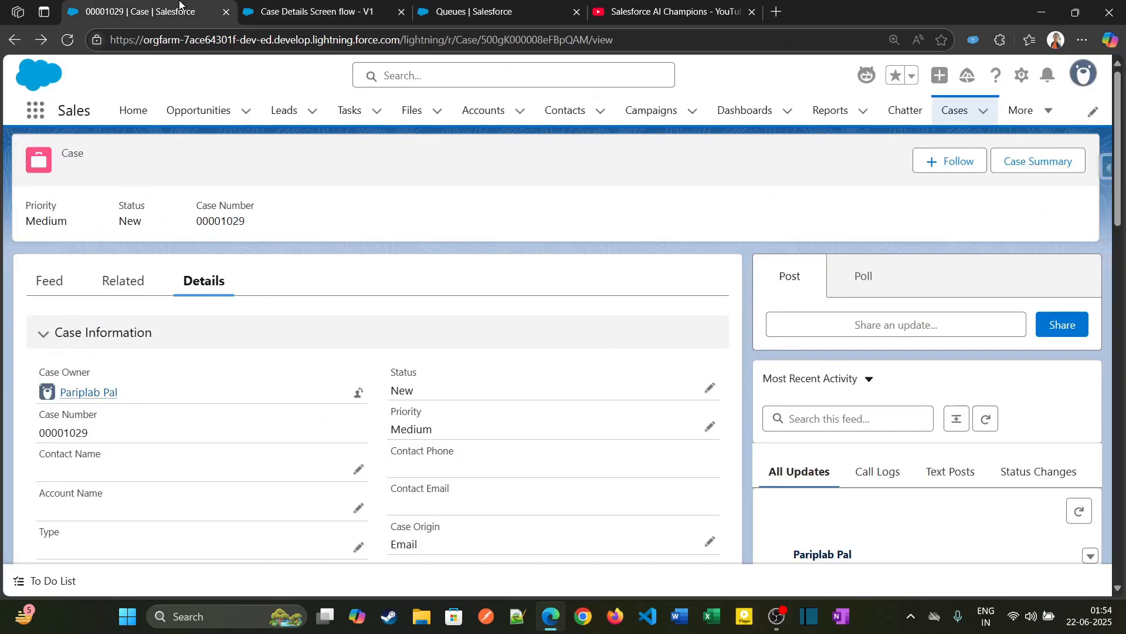
{"action": "left_click", "coordinate": [364, 12]}
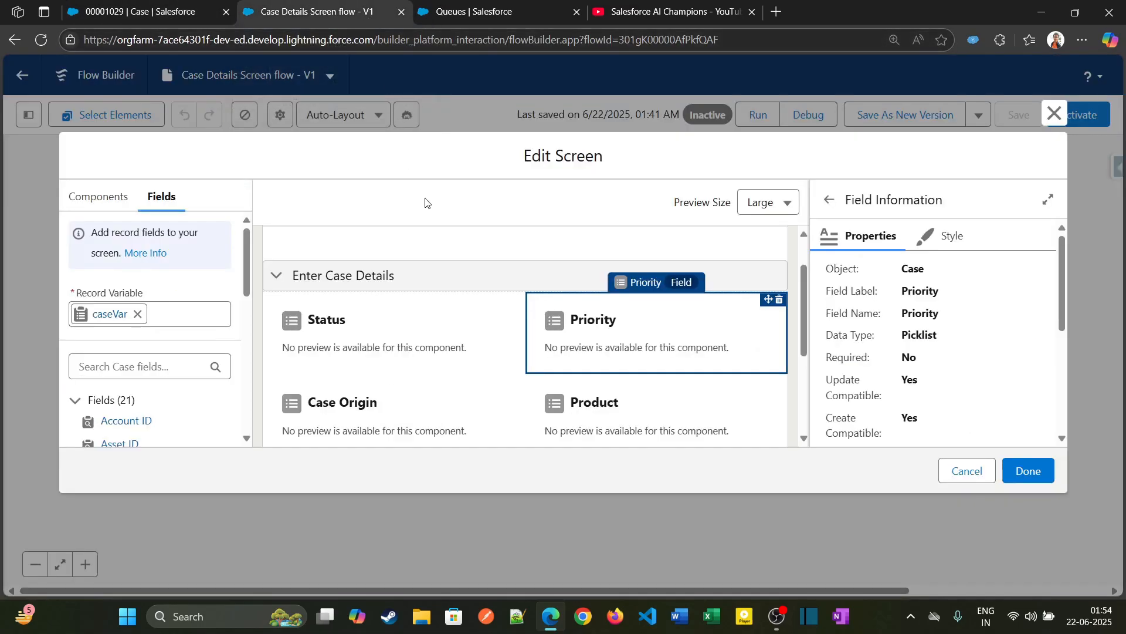
{"action": "left_click", "coordinate": [1054, 113]}
{"action": "left_click_drag", "start_coordinate": [627, 316], "coordinate": [693, 321]}
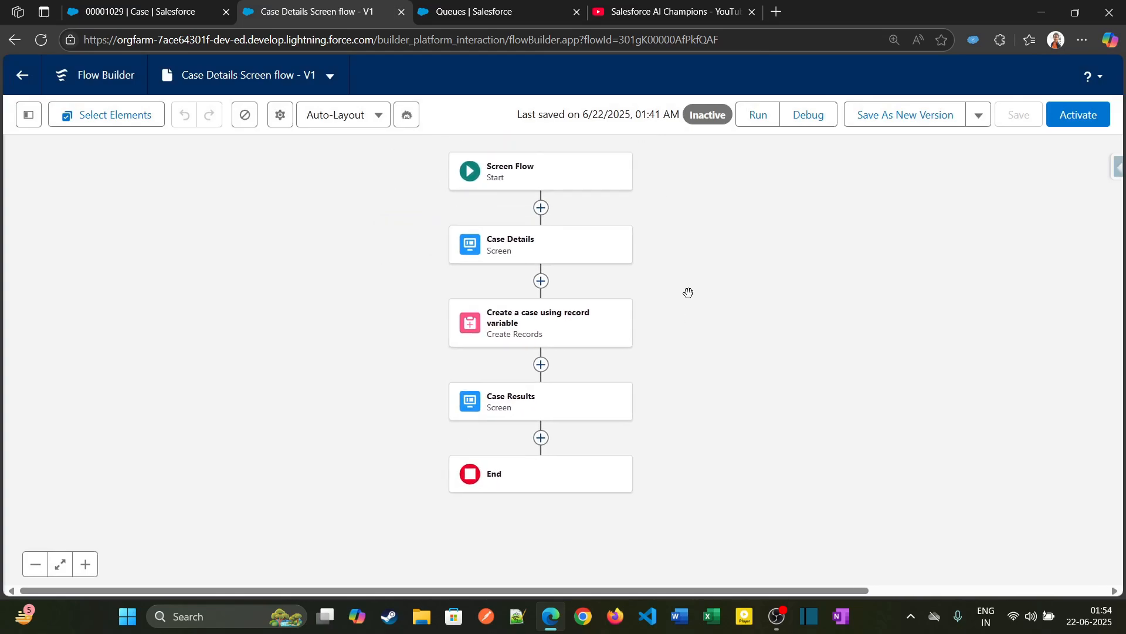
{"action": "left_click", "coordinate": [541, 281]}
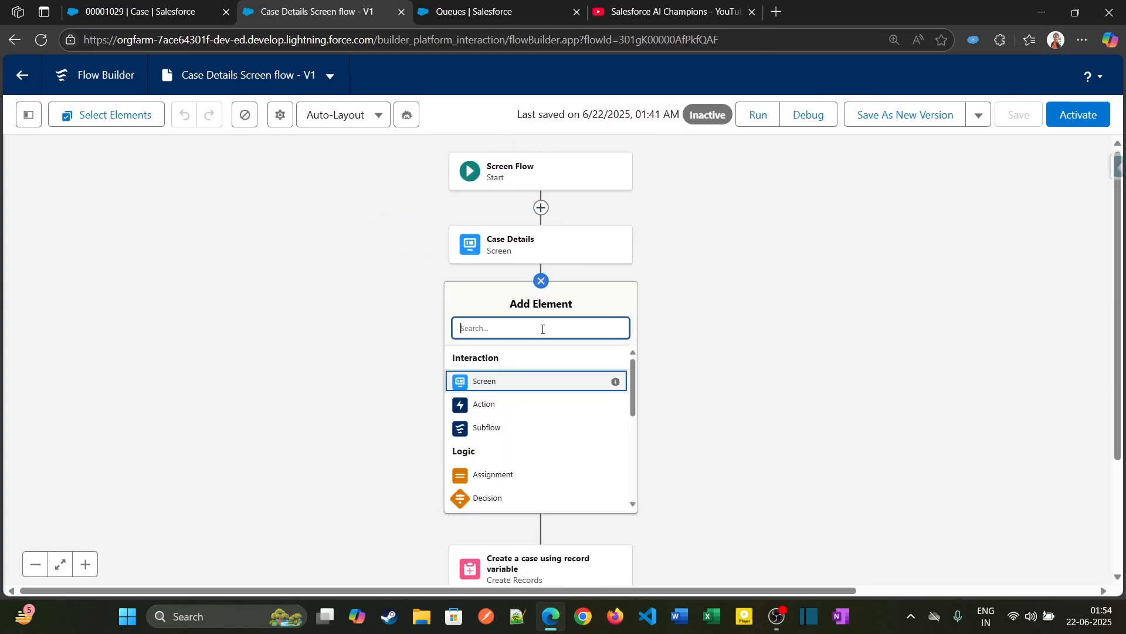
{"action": "type", "text": "de"}
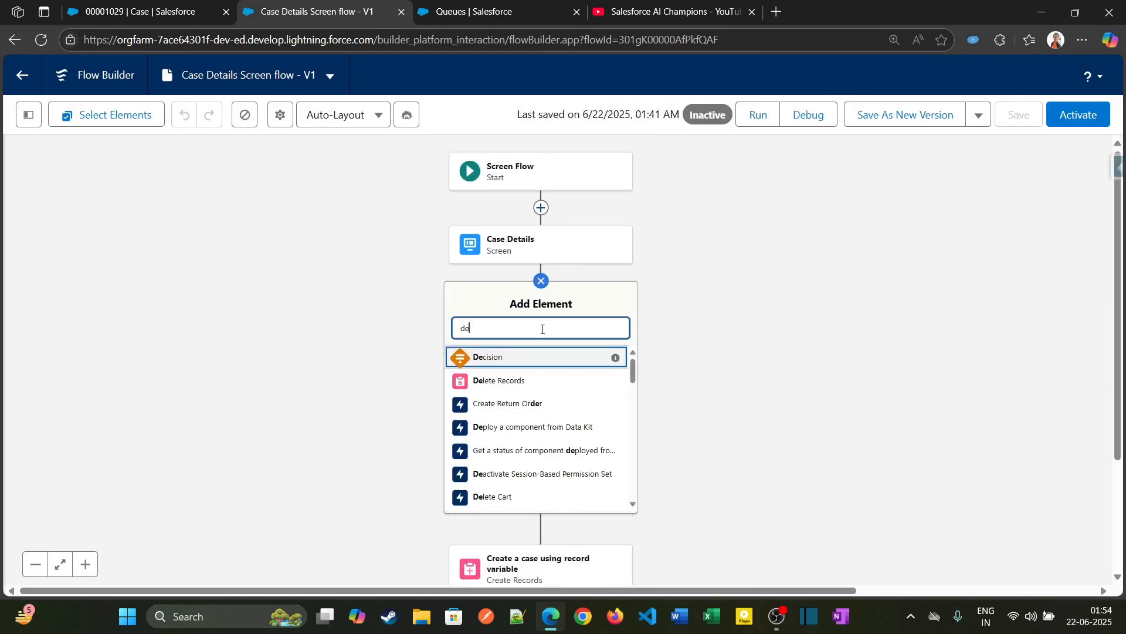
{"action": "left_click", "coordinate": [540, 281]}
Step: Add a Decision element between the Case Details screen and the Create Records element
{"action": "left_click", "coordinate": [541, 281]}
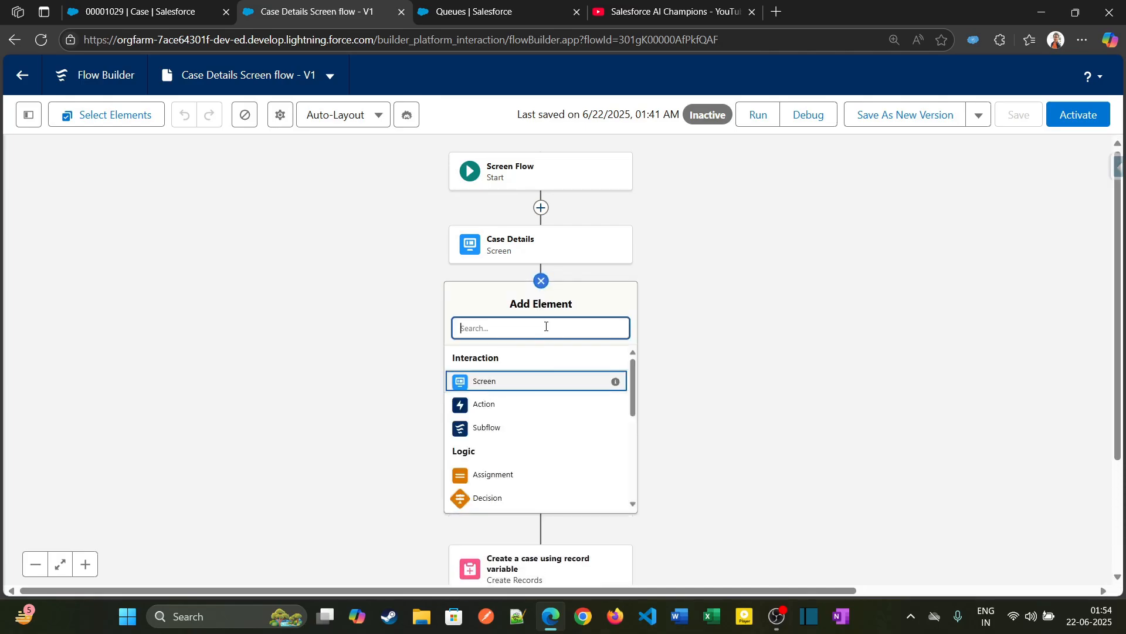
{"action": "type", "text": "dec"}
{"action": "left_click", "coordinate": [530, 359]}
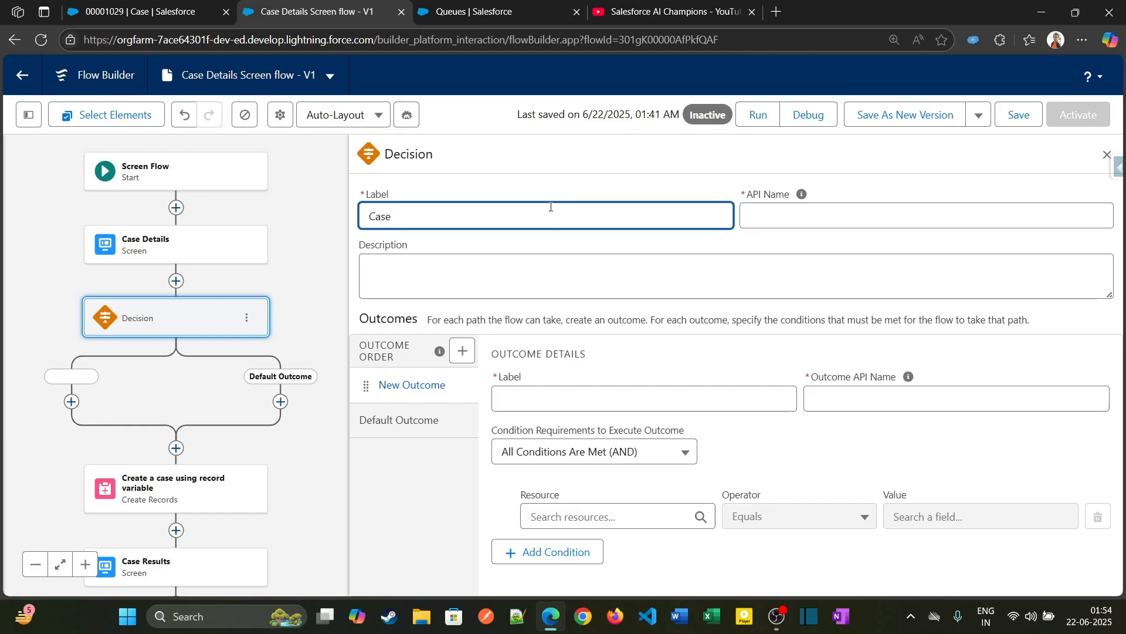
Step: Label the decision "Case Priority is High" and its first outcome "High", keeping the matching API names
{"action": "type", "text": "Case Priority is High"}
{"action": "left_click", "coordinate": [802, 194]}
{"action": "left_click", "coordinate": [574, 406]}
{"action": "type", "text": "High"}
{"action": "key", "text": "Tab"}
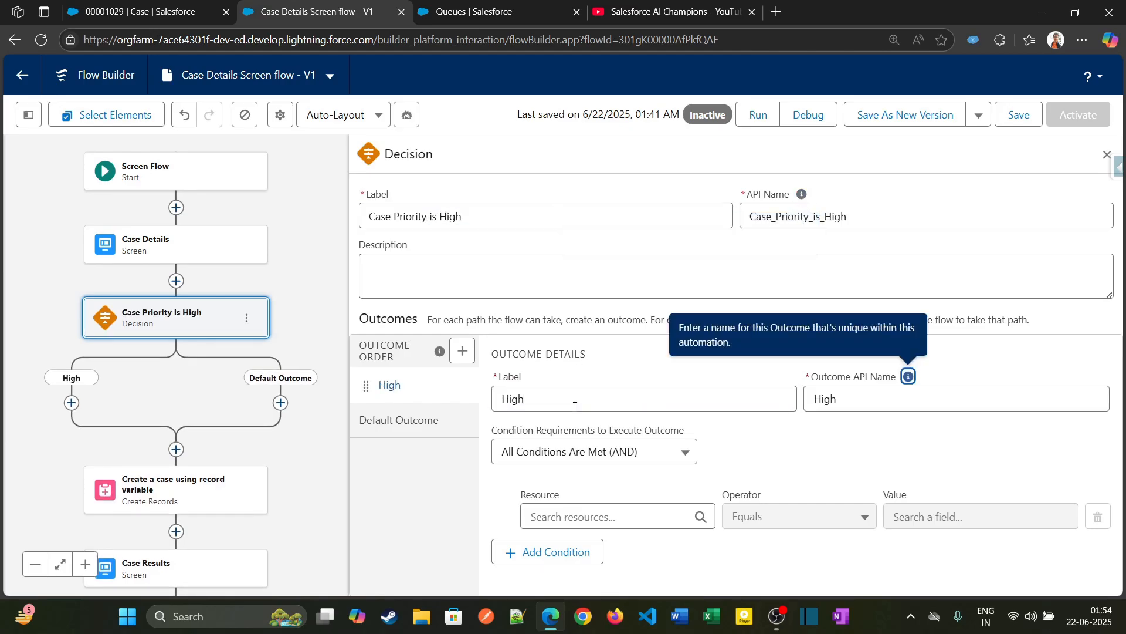
Step: Set the High outcome's condition resource to the Priority field of caseVar
{"action": "left_click", "coordinate": [593, 524]}
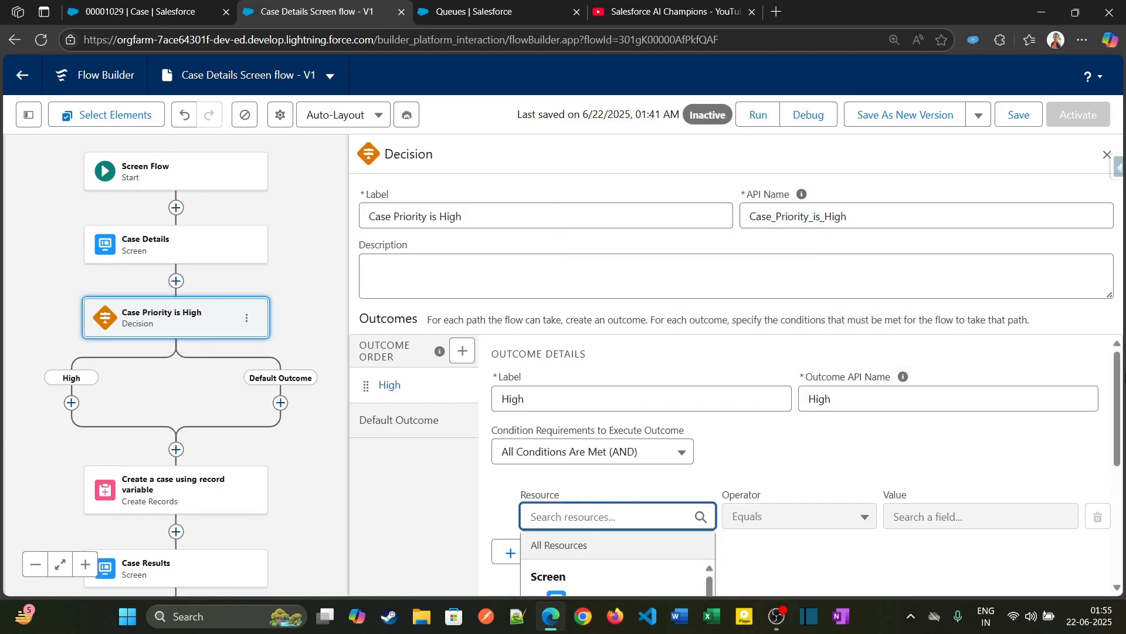
{"action": "scroll", "coordinate": [613, 411], "scroll_direction": "down", "scroll_amount": 2}
{"action": "type", "text": "case"}
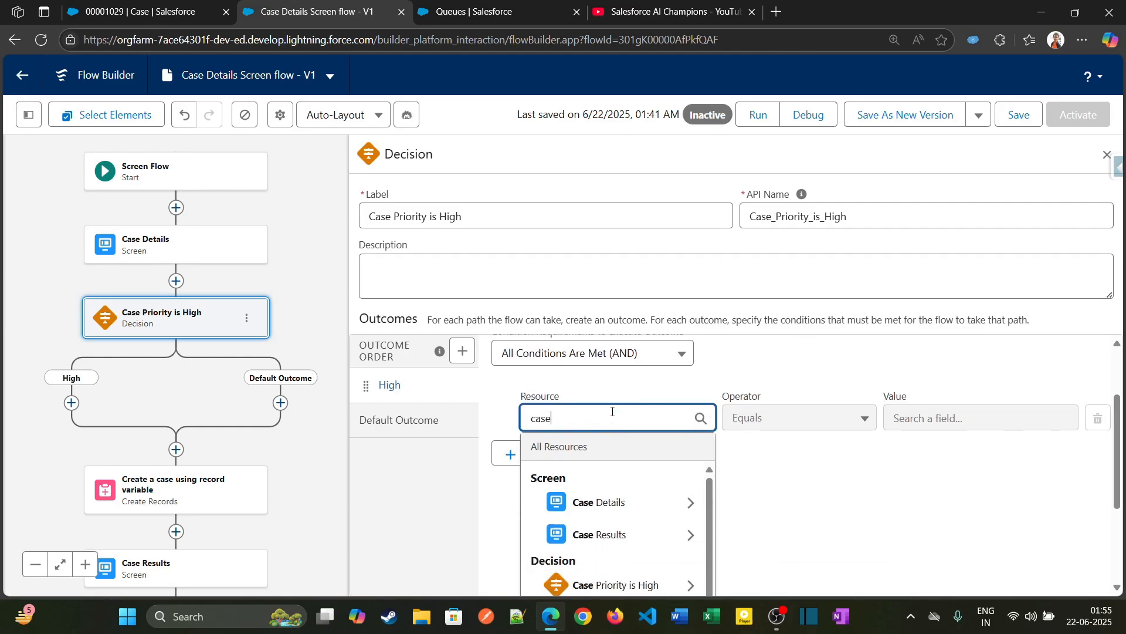
{"action": "type", "text": "r"}
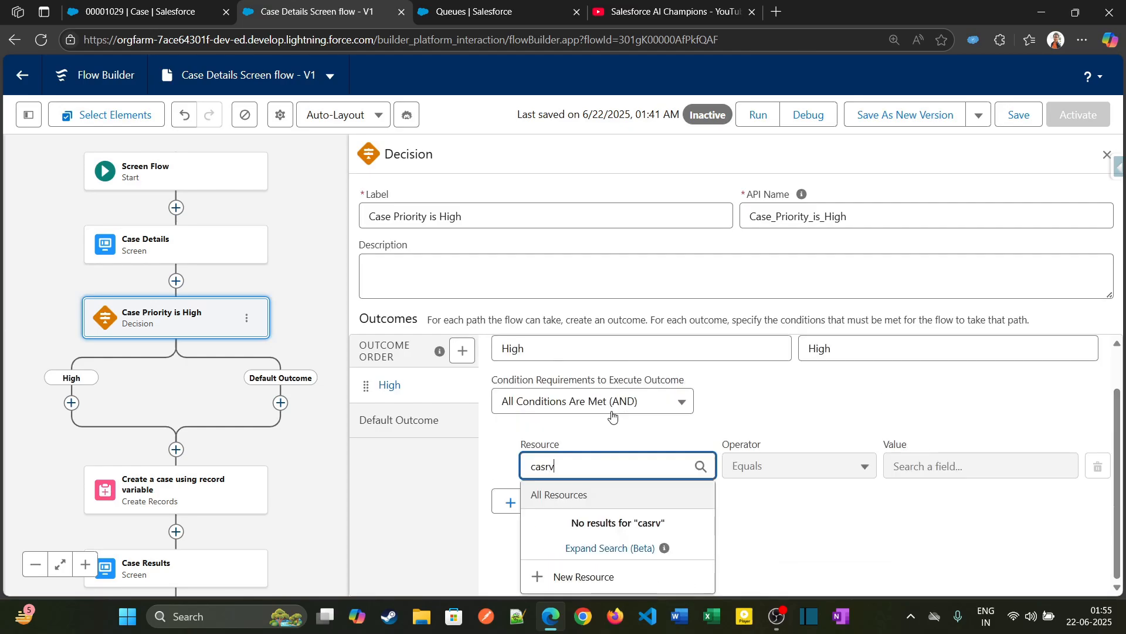
{"action": "key", "text": "BackSpace"}
{"action": "type", "text": "e"}
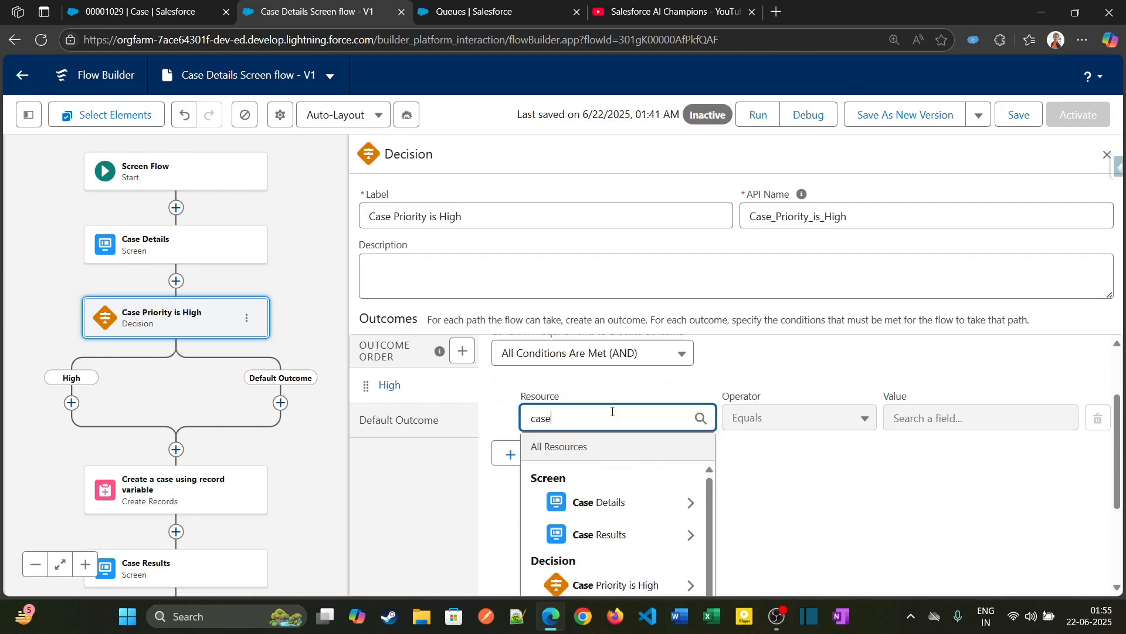
{"action": "type", "text": "var"}
{"action": "left_click", "coordinate": [608, 525]}
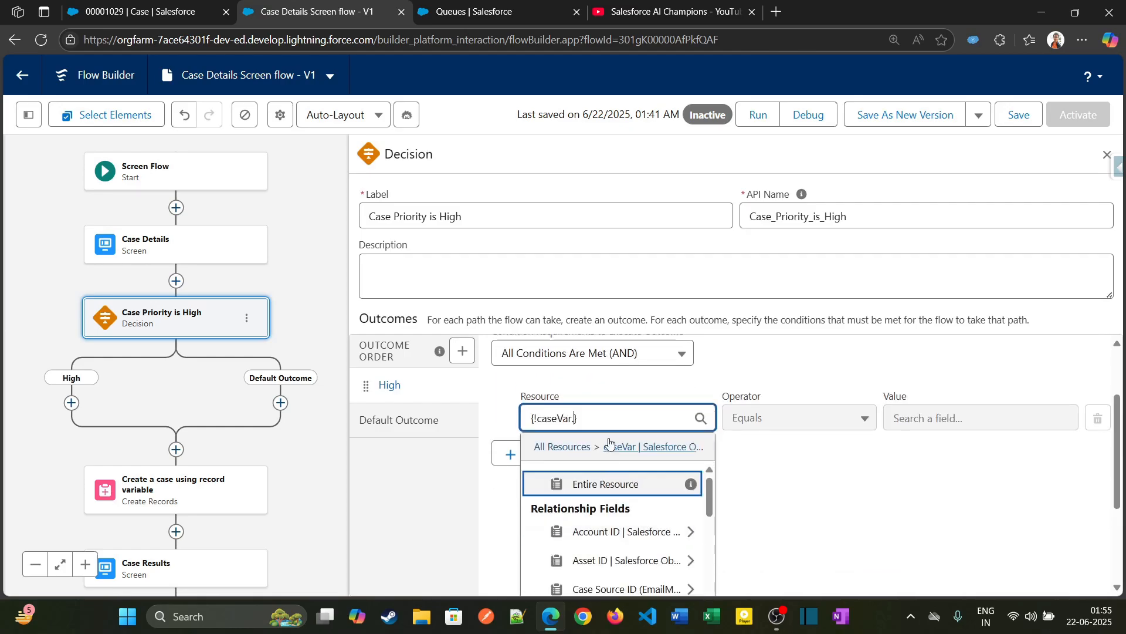
{"action": "type", "text": "Pri"}
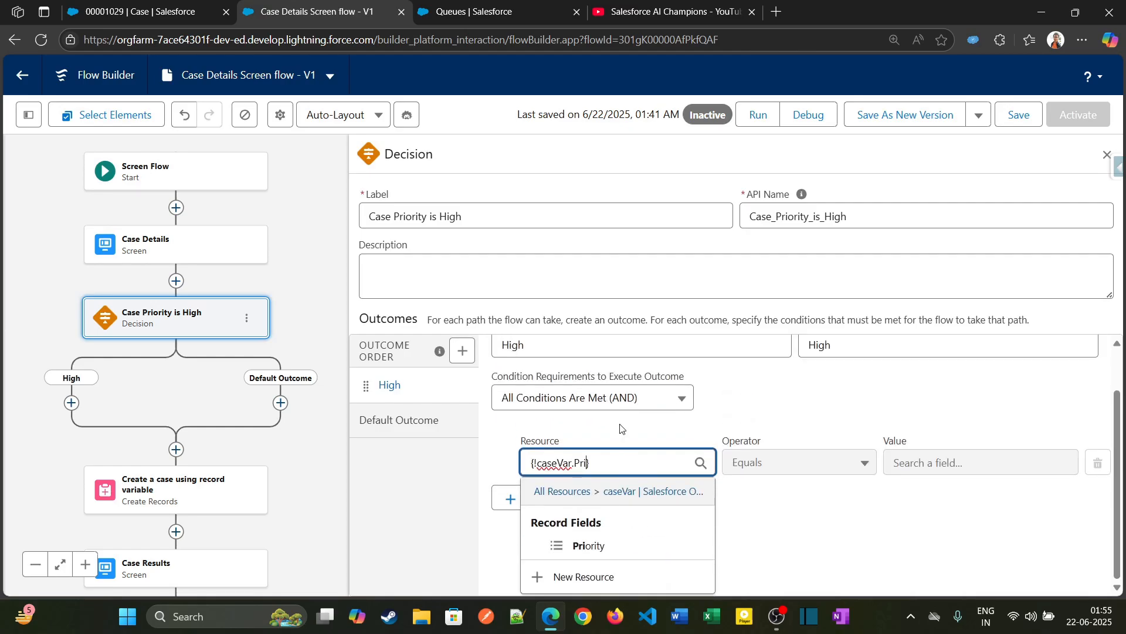
{"action": "left_click", "coordinate": [594, 542]}
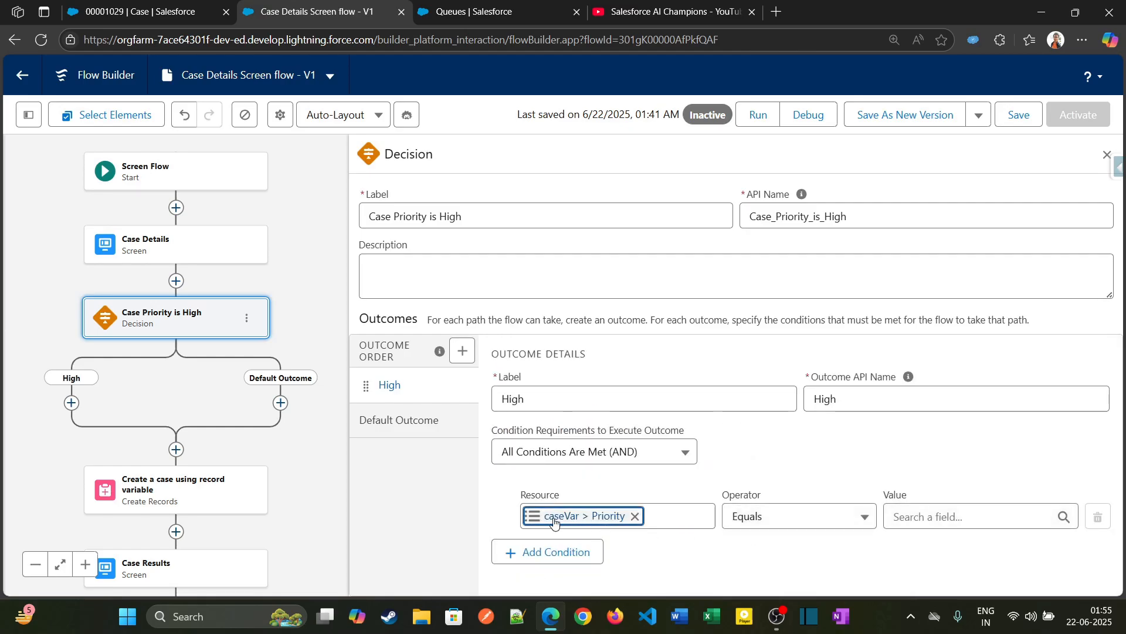
Step: Complete the High outcome's condition so caseVar's Priority equals High, then close the Decision element's settings
{"action": "left_click", "coordinate": [898, 516]}
{"action": "type", "text": "High"}
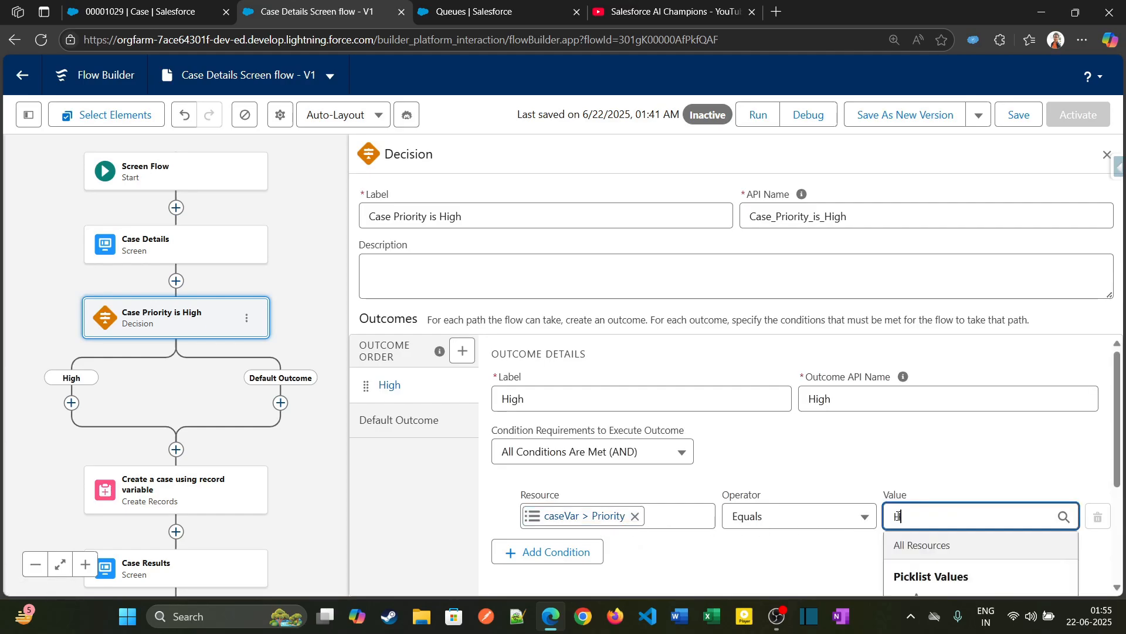
{"action": "left_click", "coordinate": [849, 469]}
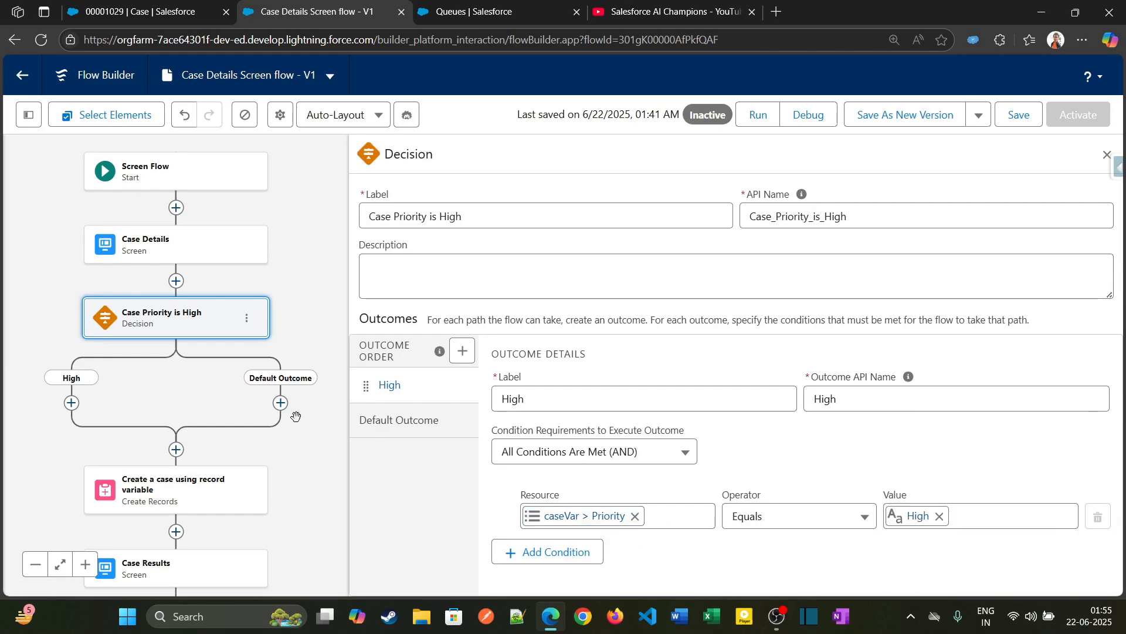
{"action": "left_click_drag", "start_coordinate": [281, 336], "coordinate": [324, 321]}
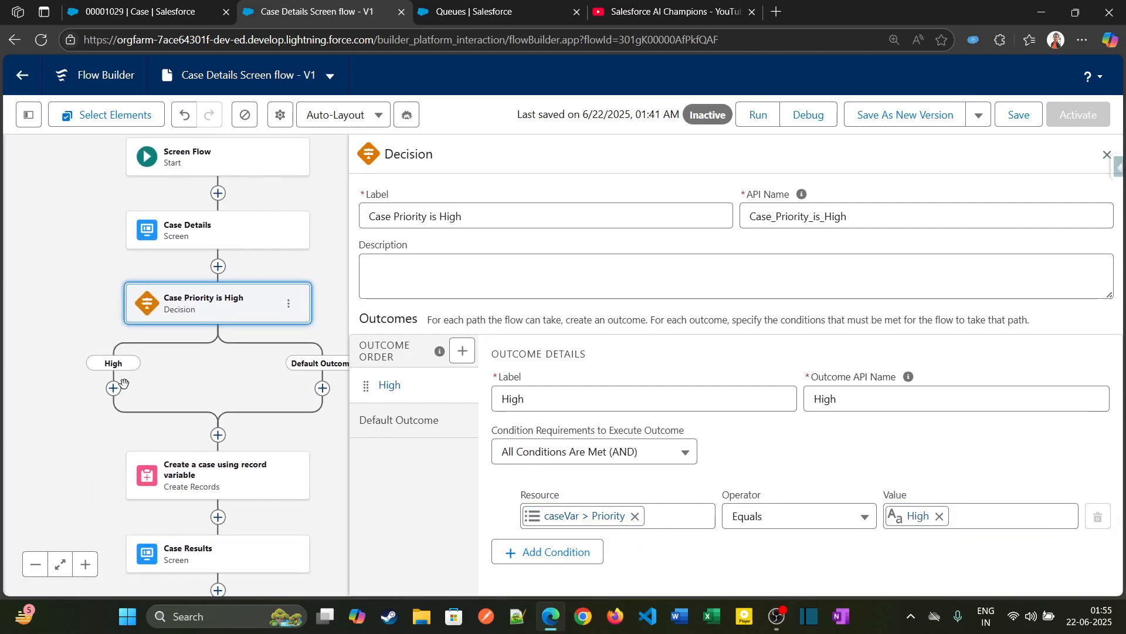
{"action": "left_click", "coordinate": [1107, 154]}
{"action": "left_click_drag", "start_coordinate": [459, 344], "coordinate": [708, 326]}
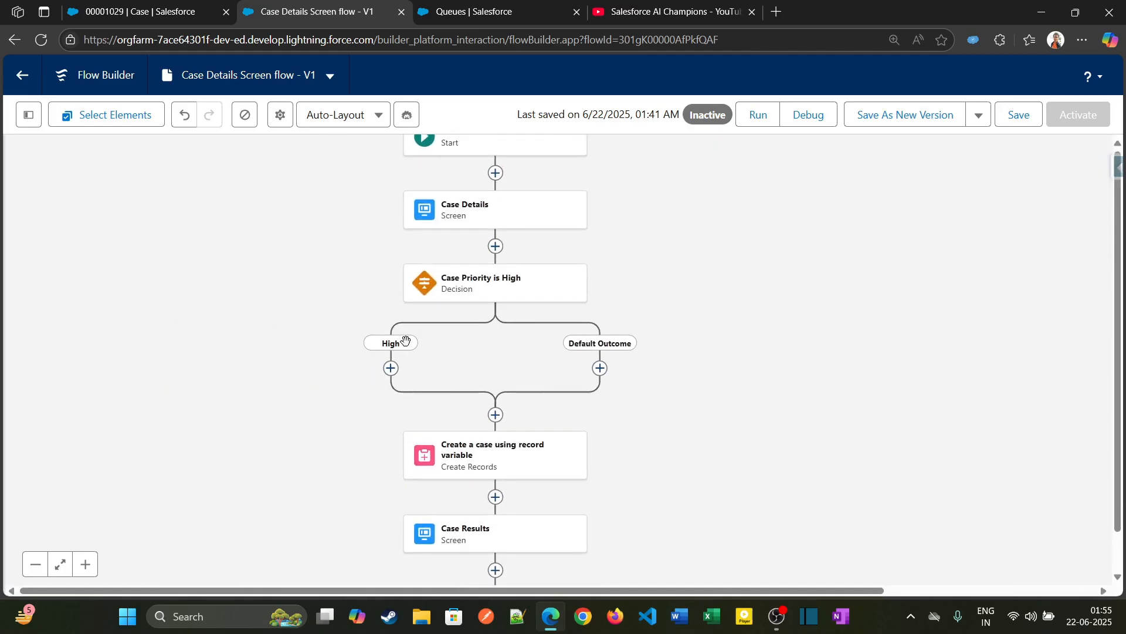
Step: Review the Default Outcome and High outcome settings of the Case Priority is High decision, then close them
{"action": "left_click", "coordinate": [532, 296]}
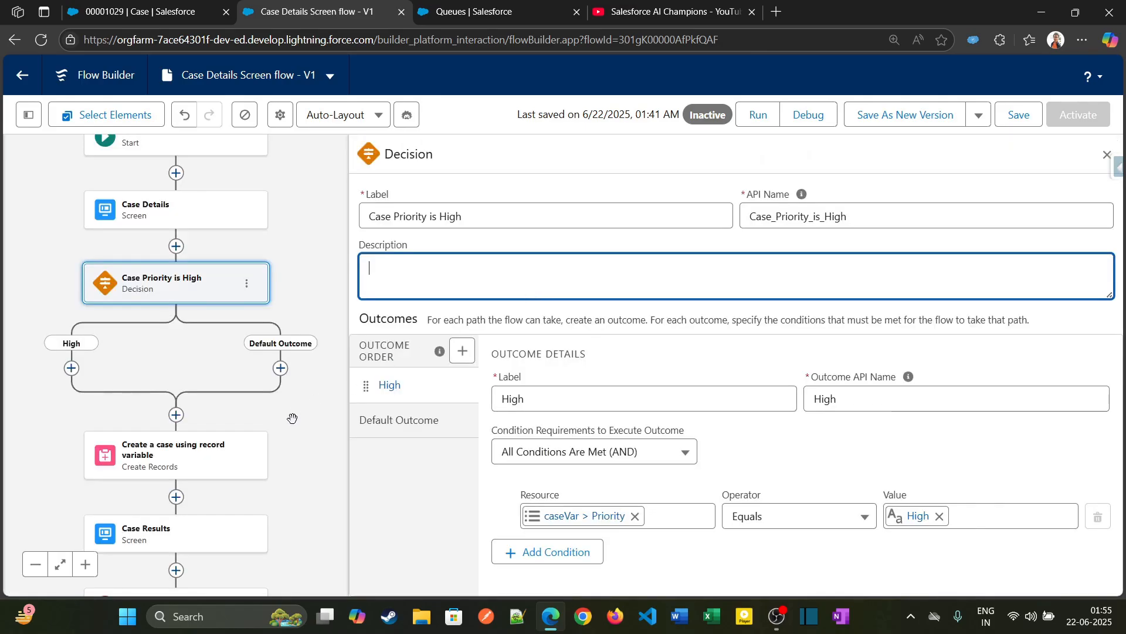
{"action": "left_click", "coordinate": [410, 426]}
{"action": "triple_click", "coordinate": [638, 400]}
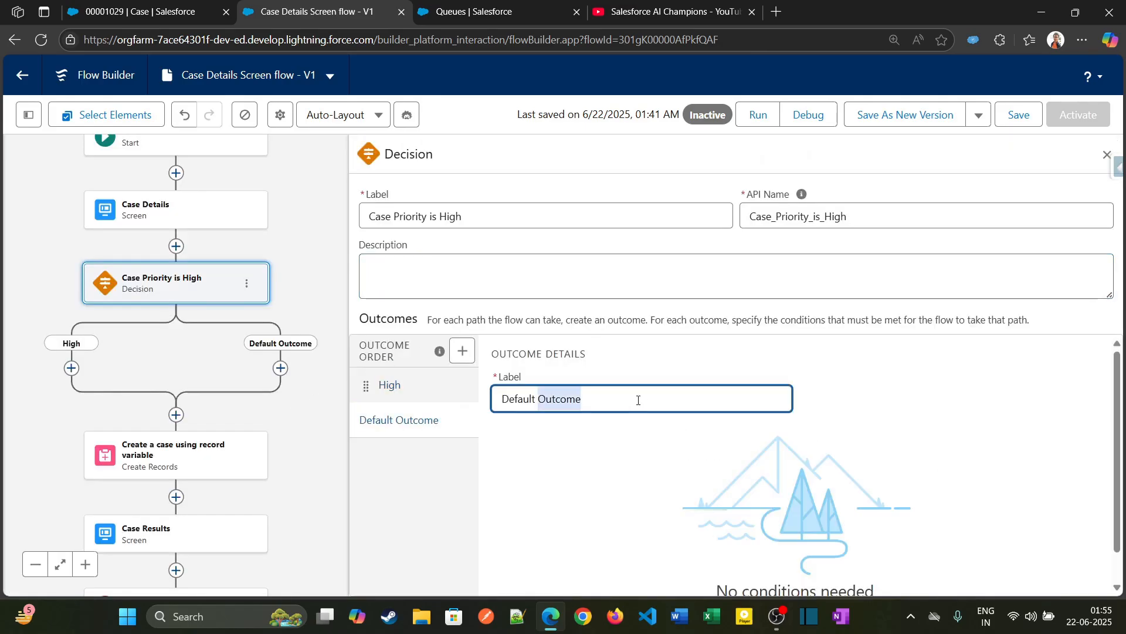
{"action": "left_click", "coordinate": [624, 449]}
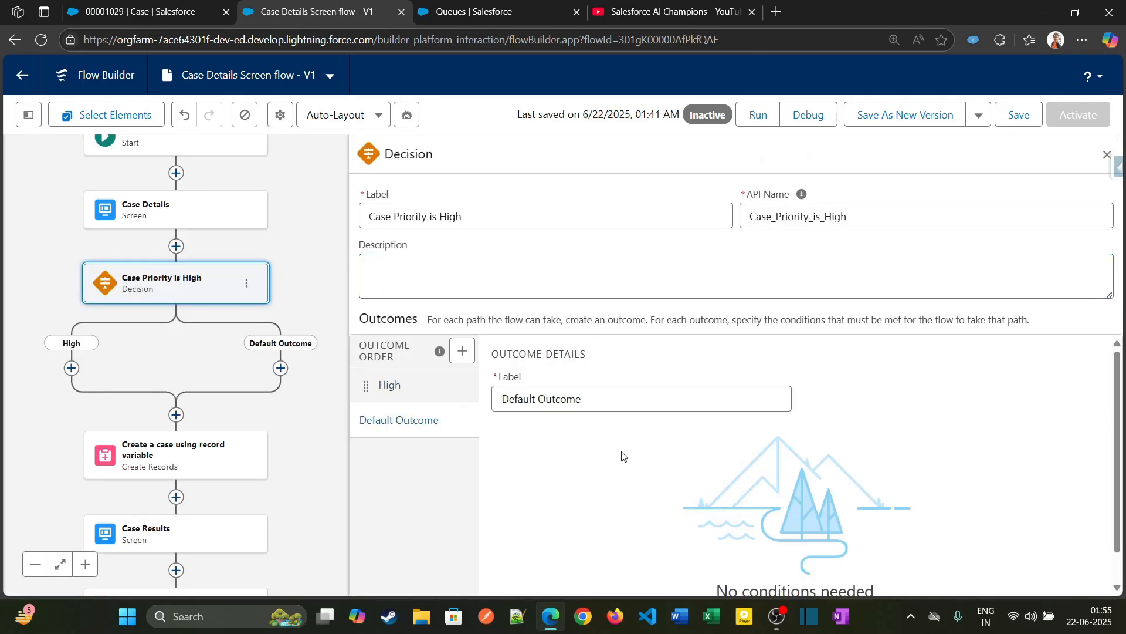
{"action": "left_click", "coordinate": [417, 390]}
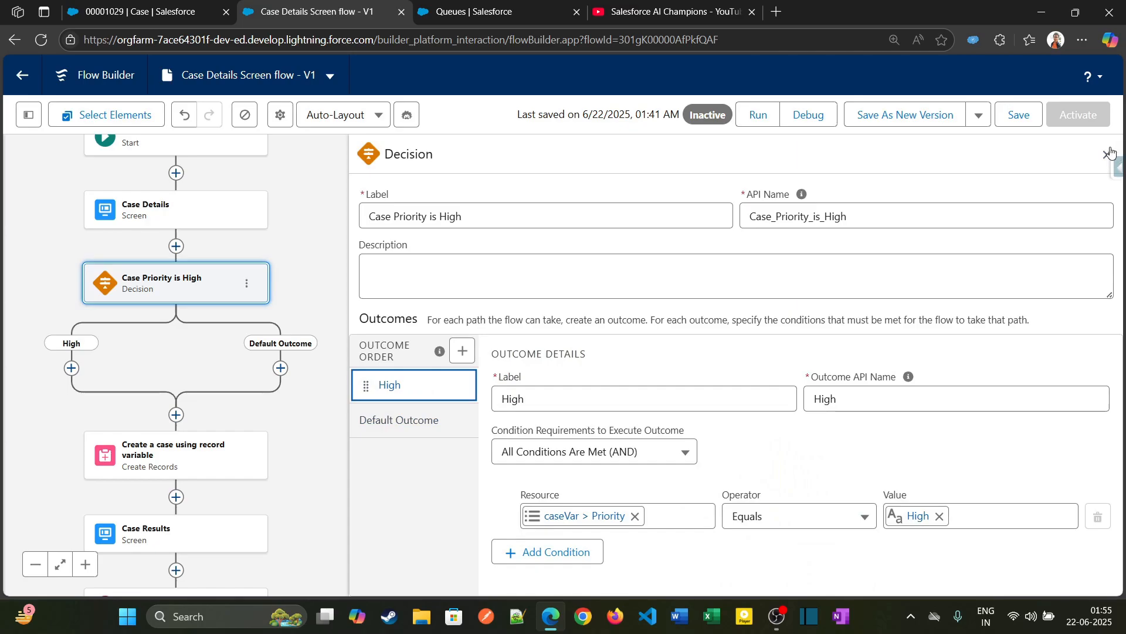
{"action": "left_click", "coordinate": [1106, 154]}
Step: Add a Get Records element on the High path of the decision
{"action": "left_click", "coordinate": [425, 336]}
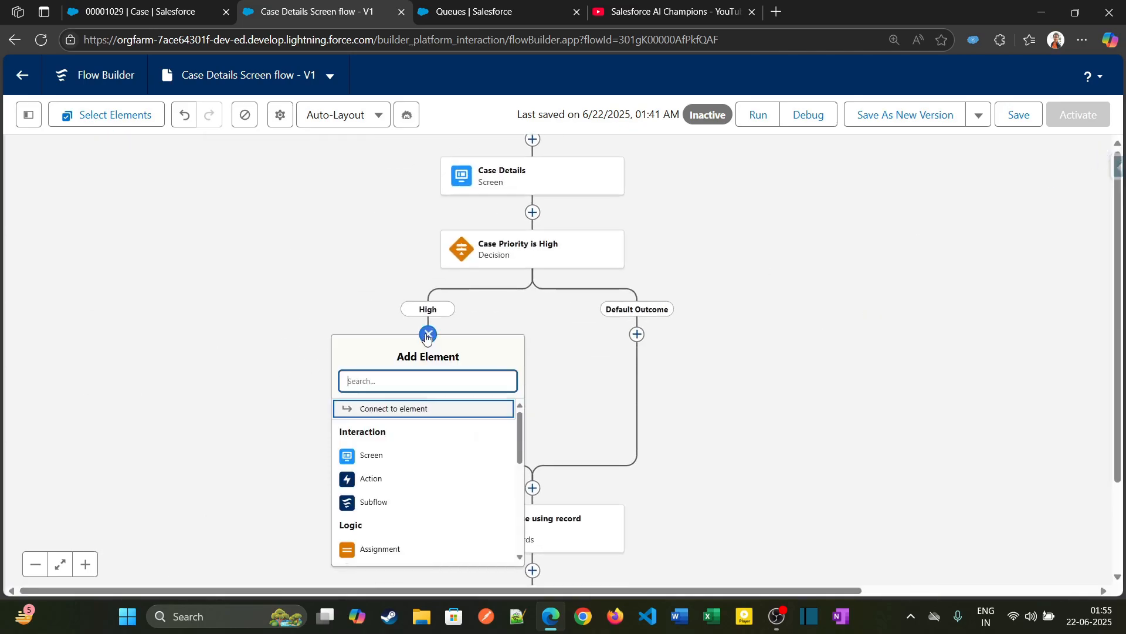
{"action": "type", "text": "get"}
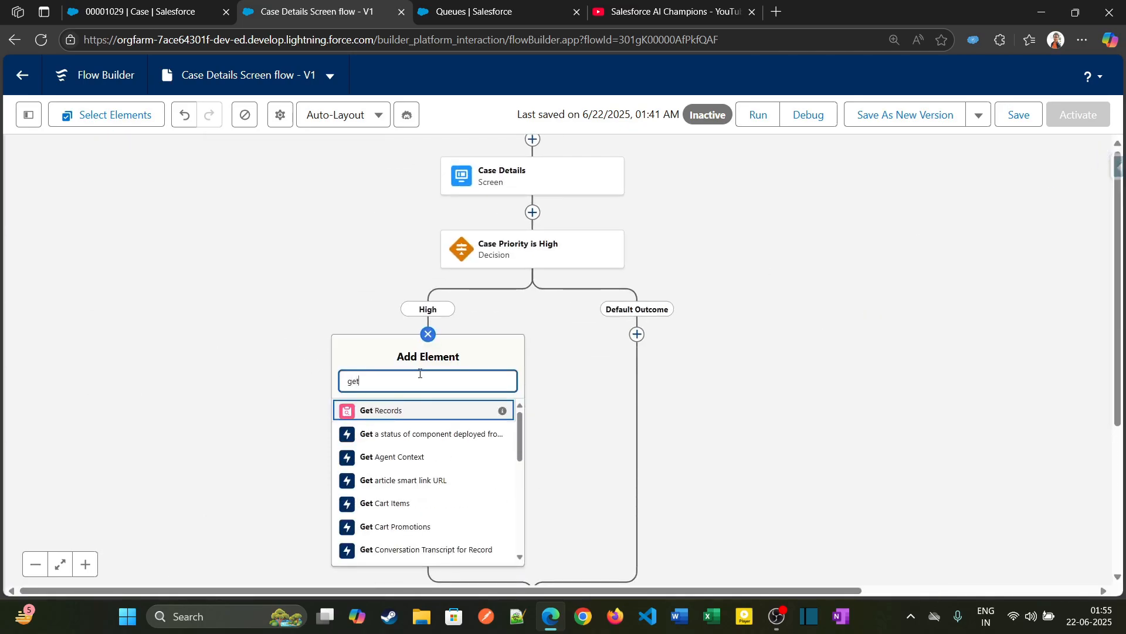
{"action": "left_click", "coordinate": [405, 409]}
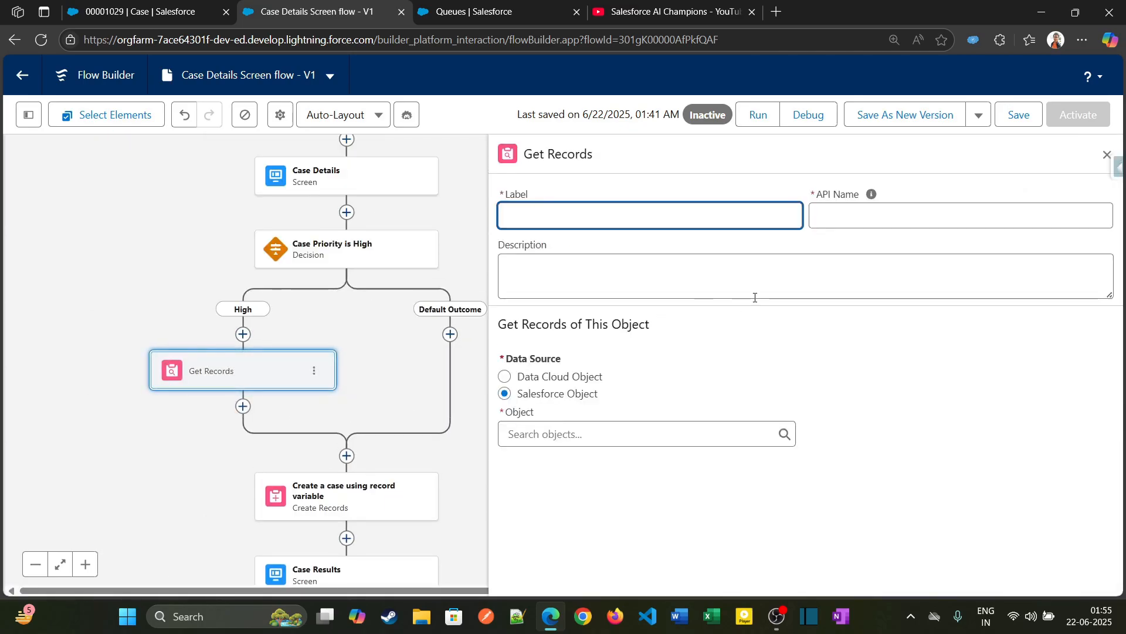
Step: Label the Get Records element "get Tier 1 Support Queue details", copying the queue's title from its setup page, and give it the matching API name
{"action": "left_click", "coordinate": [497, 6]}
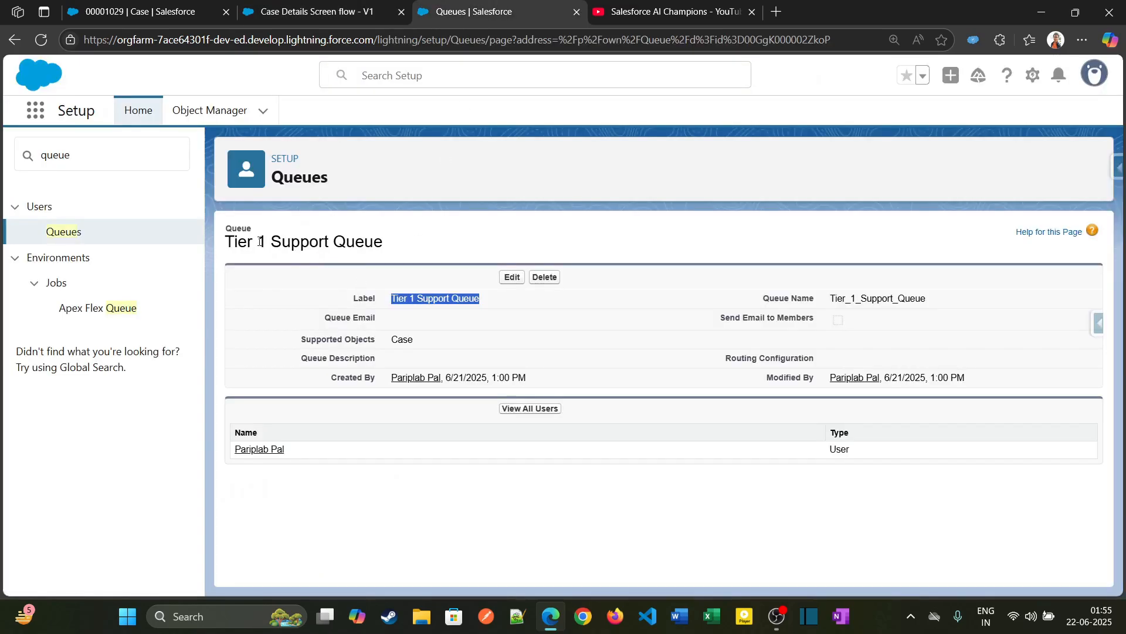
{"action": "left_click_drag", "start_coordinate": [383, 242], "coordinate": [272, 191]}
{"action": "left_click", "coordinate": [328, 11]}
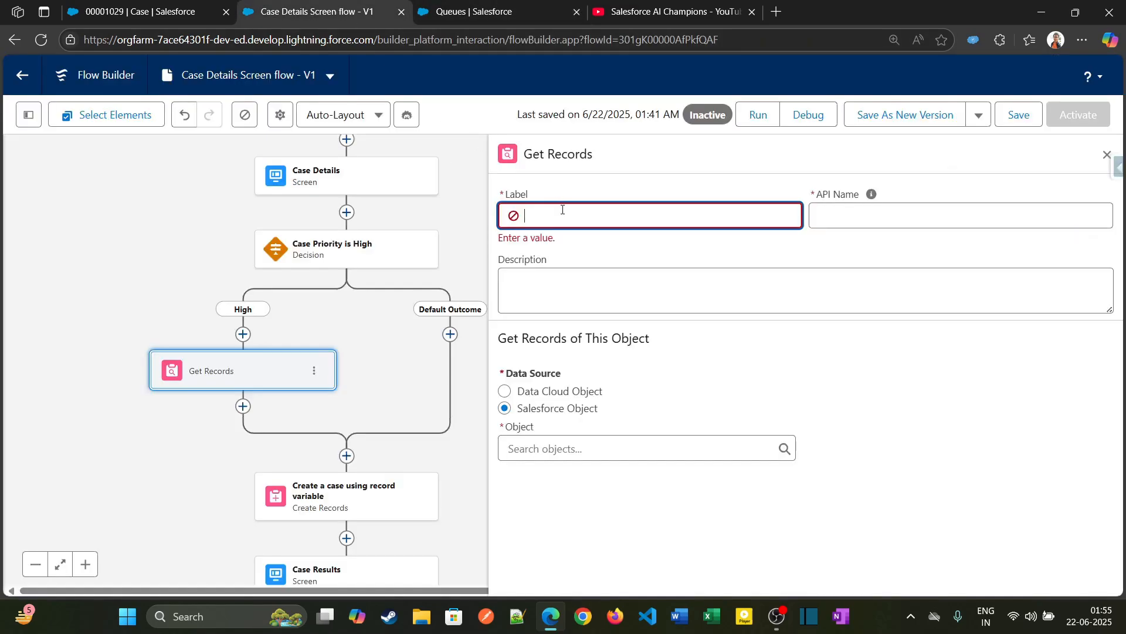
{"action": "left_click", "coordinate": [474, 10]}
{"action": "left_click_drag", "start_coordinate": [382, 242], "coordinate": [229, 251]}
{"action": "key", "text": "ctrl+c"}
{"action": "left_click", "coordinate": [300, 10]}
{"action": "type", "text": "Fet"}
{"action": "key", "text": "ctrl+v"}
{"action": "type", "text": "details"}
{"action": "left_click", "coordinate": [871, 194]}
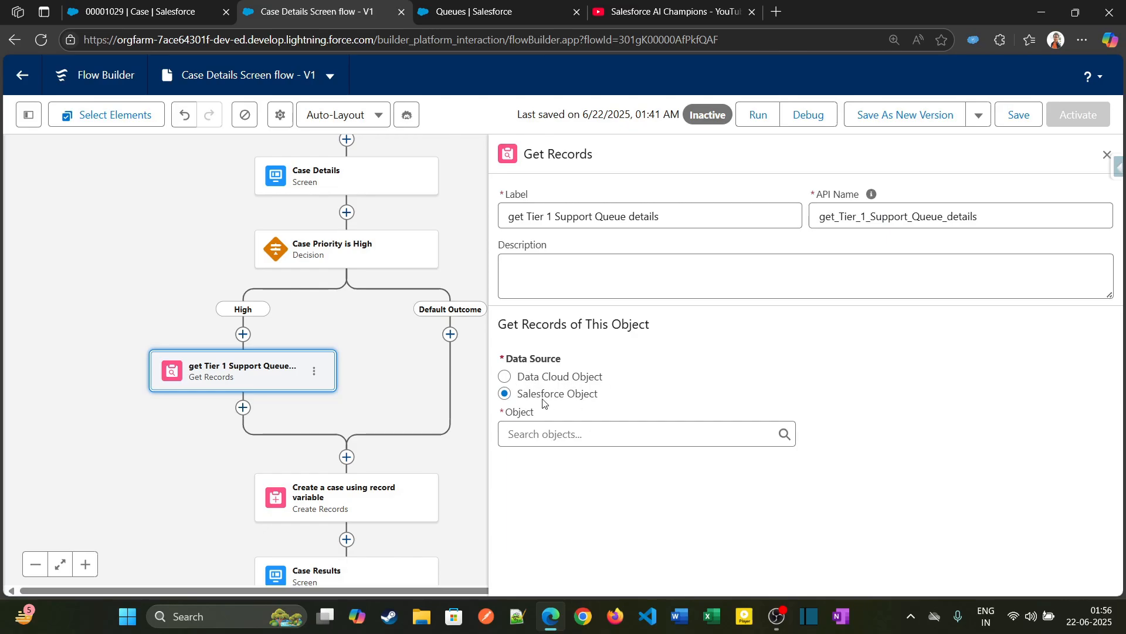
Step: Set the Get Records element's Salesforce object to Group
{"action": "left_click", "coordinate": [558, 433]}
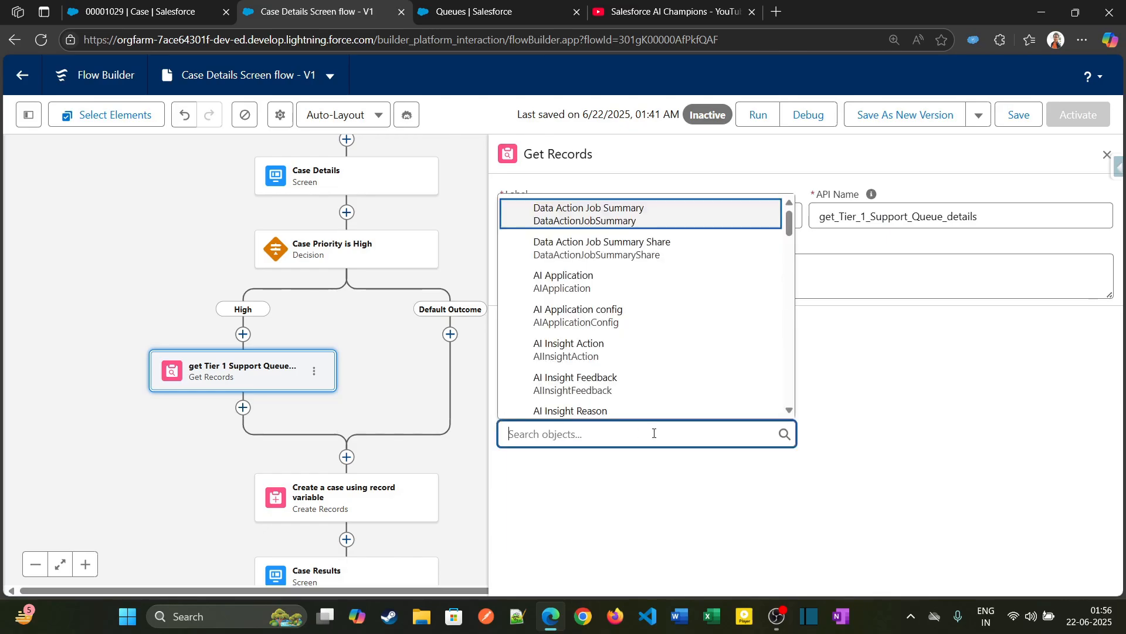
{"action": "type", "text": "grou"}
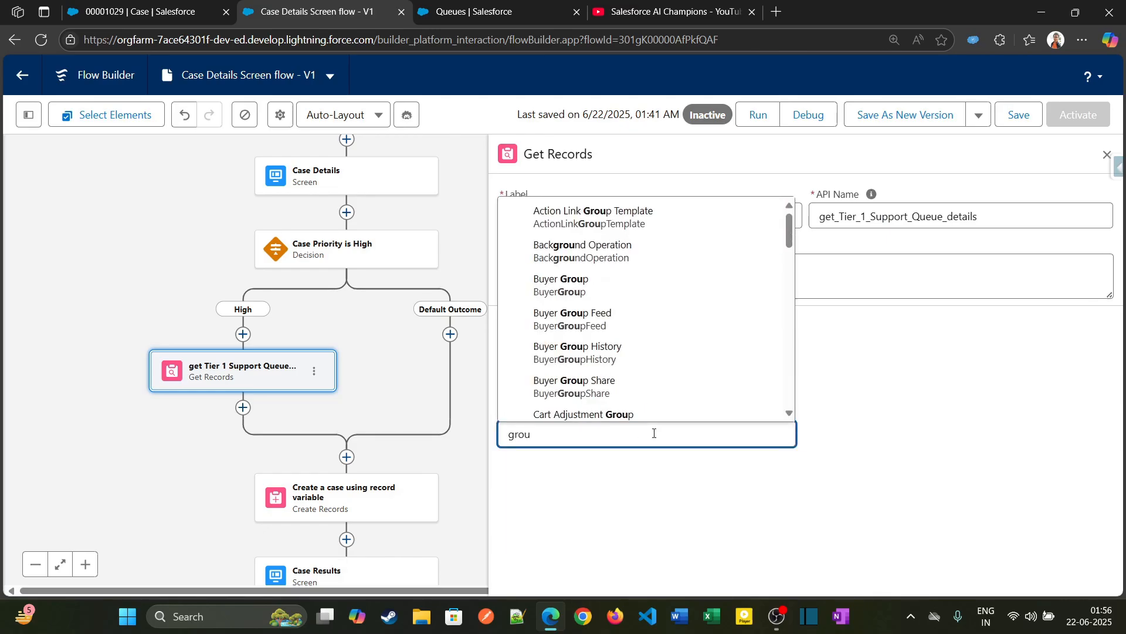
{"action": "type", "text": "p"}
{"action": "scroll", "coordinate": [783, 264], "scroll_direction": "down", "scroll_amount": 3}
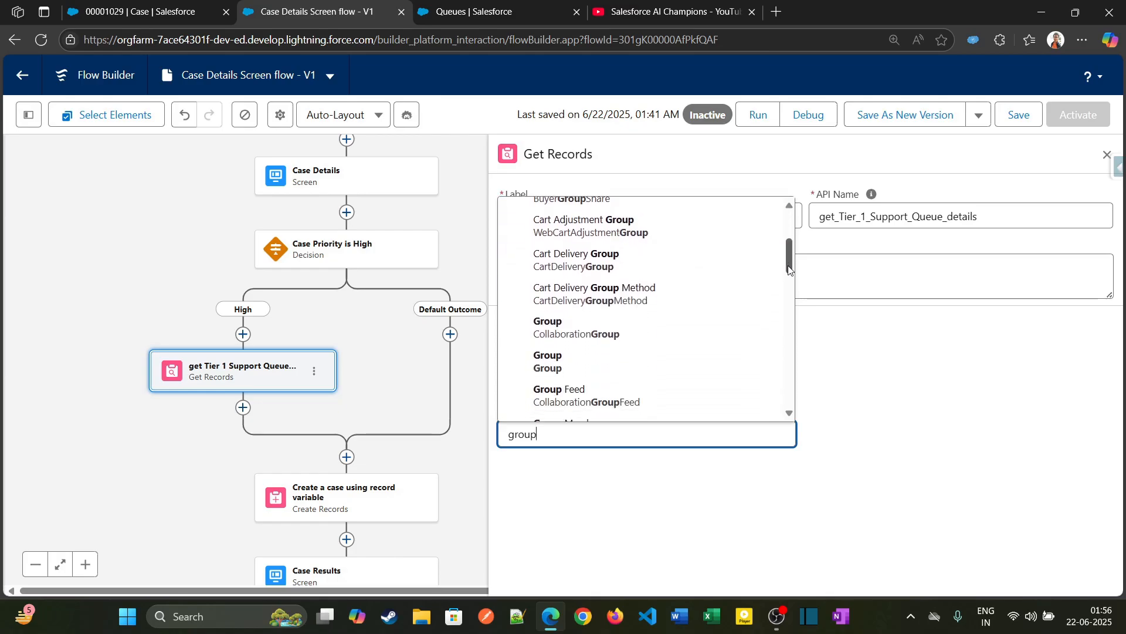
{"action": "left_click", "coordinate": [636, 362]}
{"action": "scroll", "coordinate": [1119, 382], "scroll_direction": "down", "scroll_amount": 2}
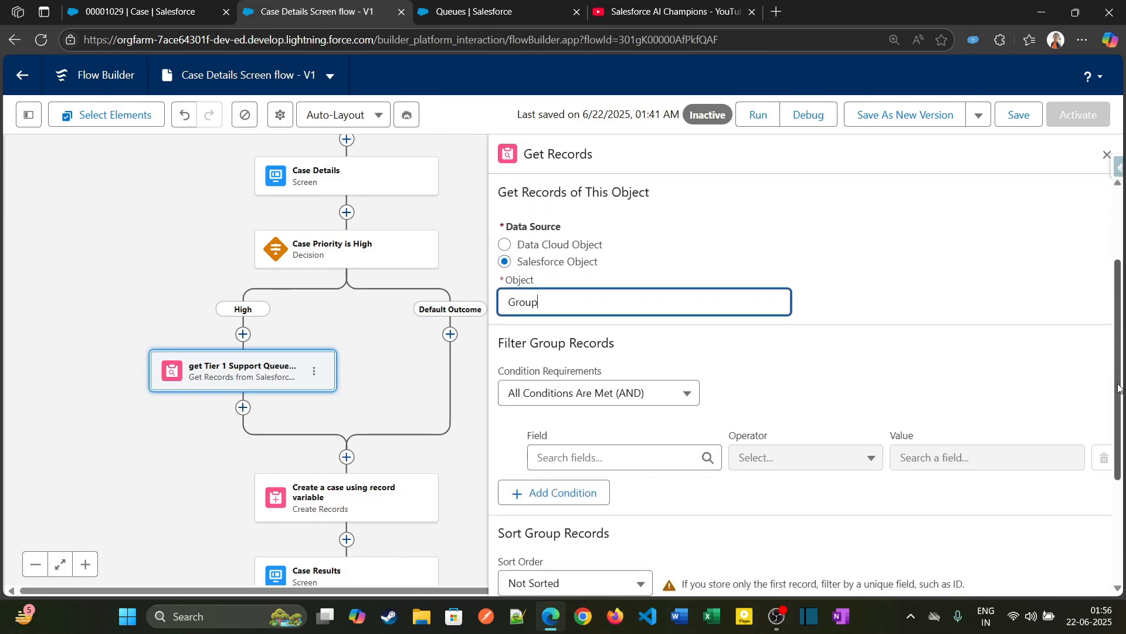
Step: Copy the Tier 1 Support Queue's Queue Name from its setup page, then return to the flow
{"action": "left_click", "coordinate": [510, 10]}
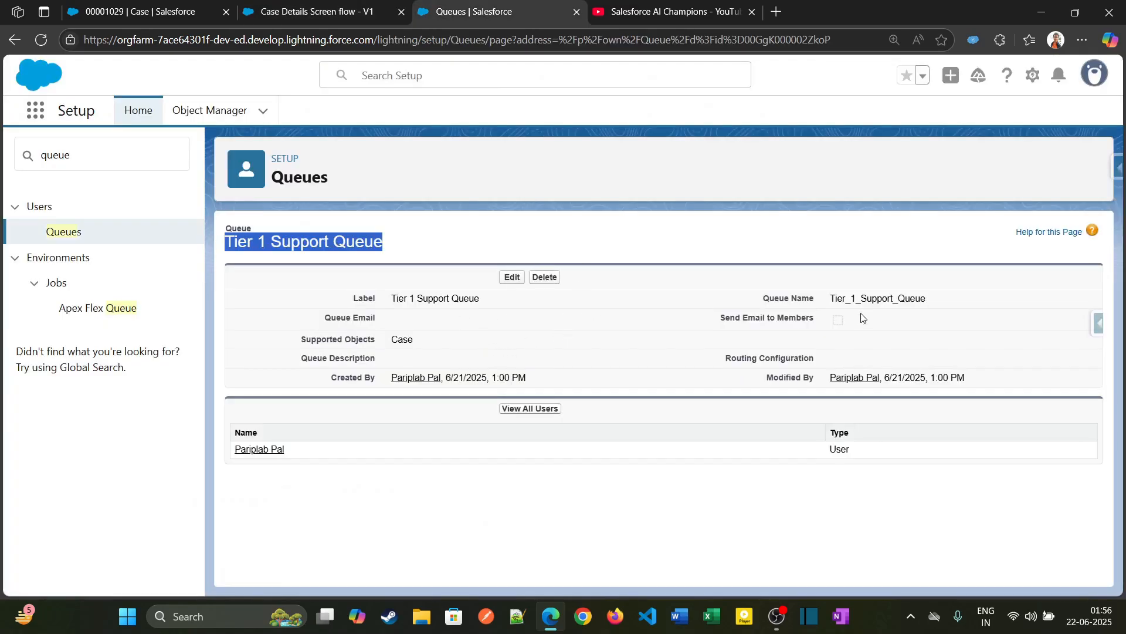
{"action": "double_click", "coordinate": [843, 300]}
{"action": "key", "text": "ctrl+c"}
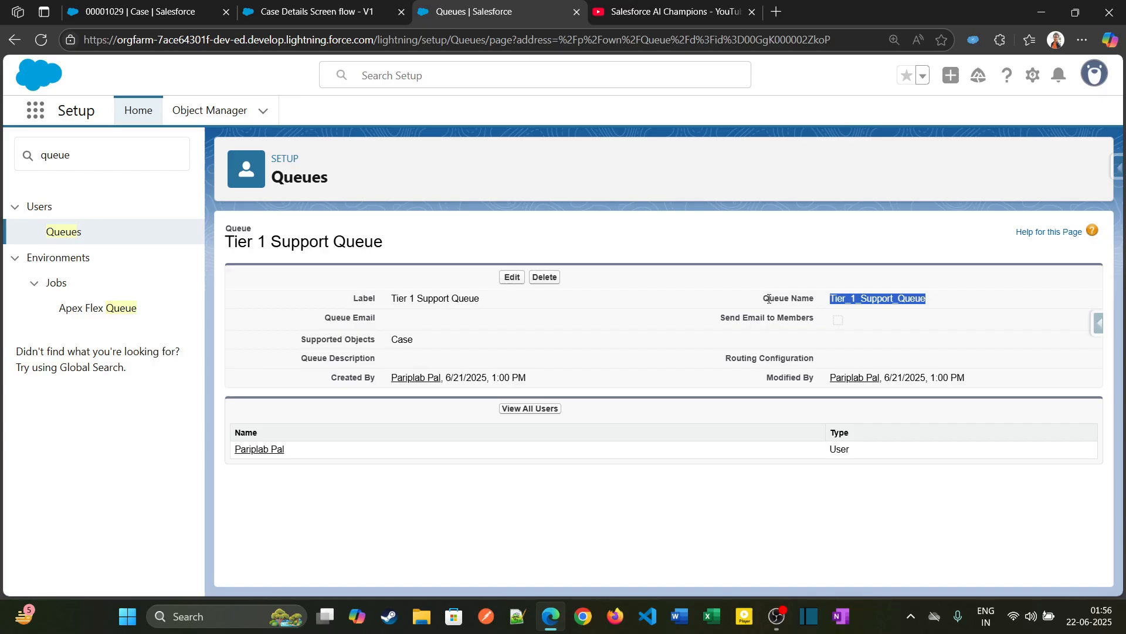
{"action": "left_click_drag", "start_coordinate": [763, 298], "coordinate": [818, 302]}
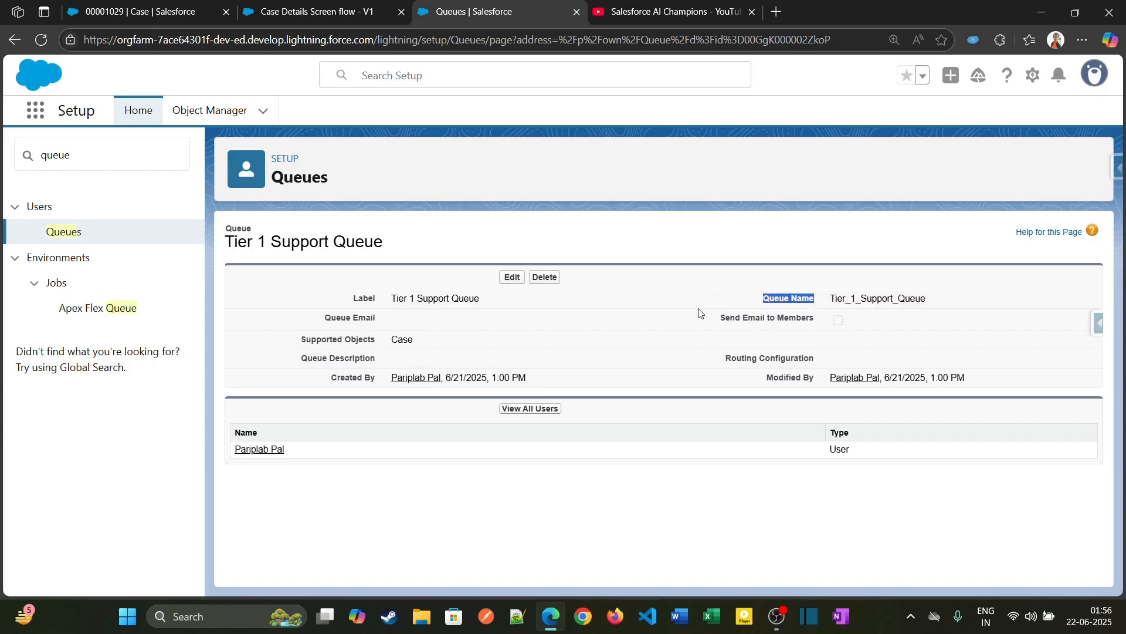
{"action": "left_click", "coordinate": [323, 7]}
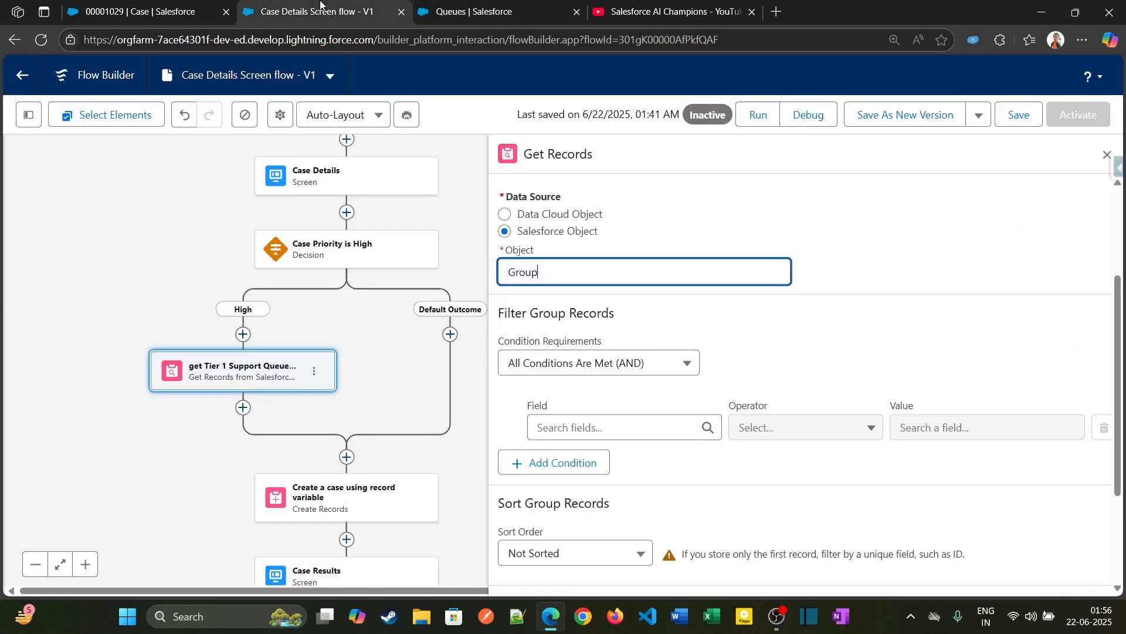
Step: Filter the Group records by Developer Name equals Tier_1_Support_Queue, check the record storage options, and close the Get Records settings
{"action": "left_click", "coordinate": [617, 430]}
{"action": "type", "text": "devel"}
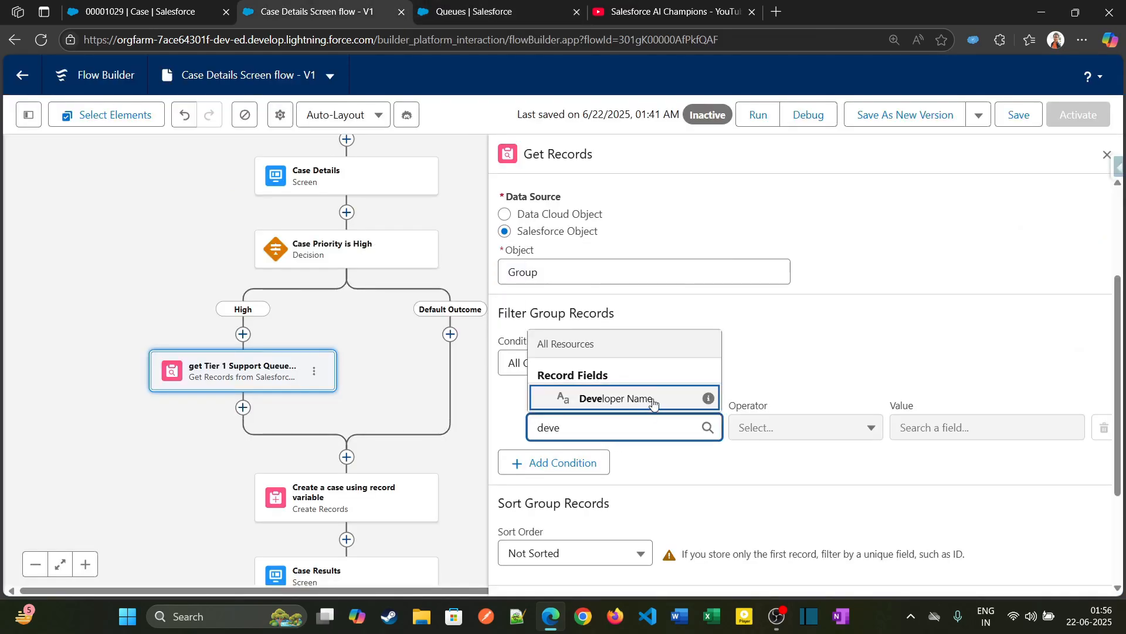
{"action": "left_click", "coordinate": [653, 397]}
{"action": "left_click", "coordinate": [935, 427]}
{"action": "key", "text": "ctrl+v"}
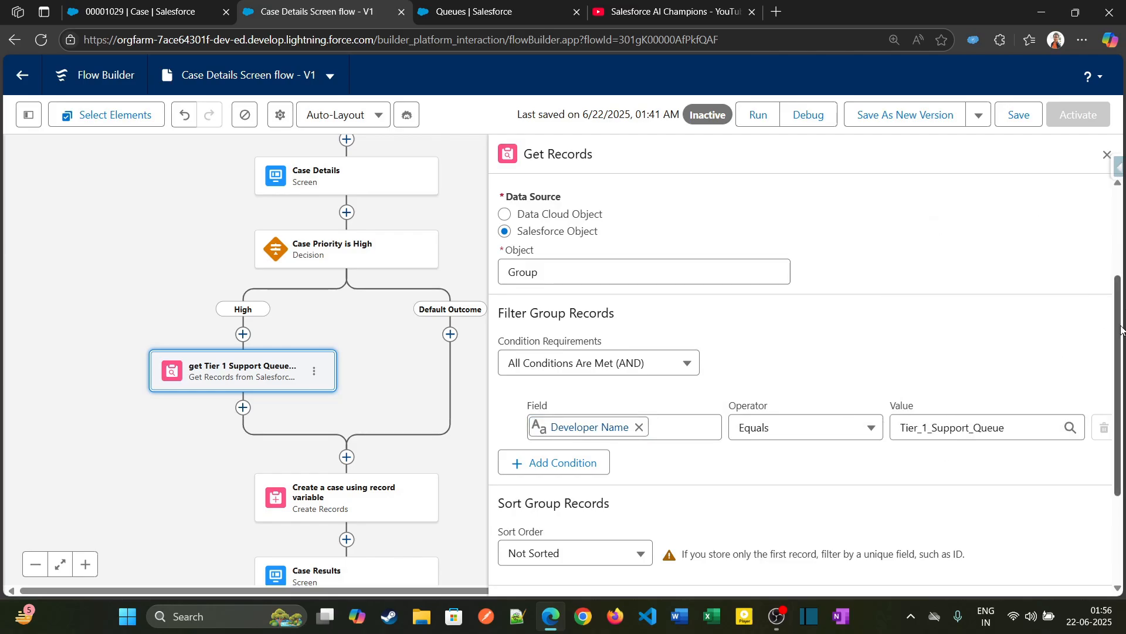
{"action": "scroll", "coordinate": [595, 477], "scroll_direction": "down", "scroll_amount": 3}
{"action": "left_click_drag", "start_coordinate": [527, 475], "coordinate": [616, 478]}
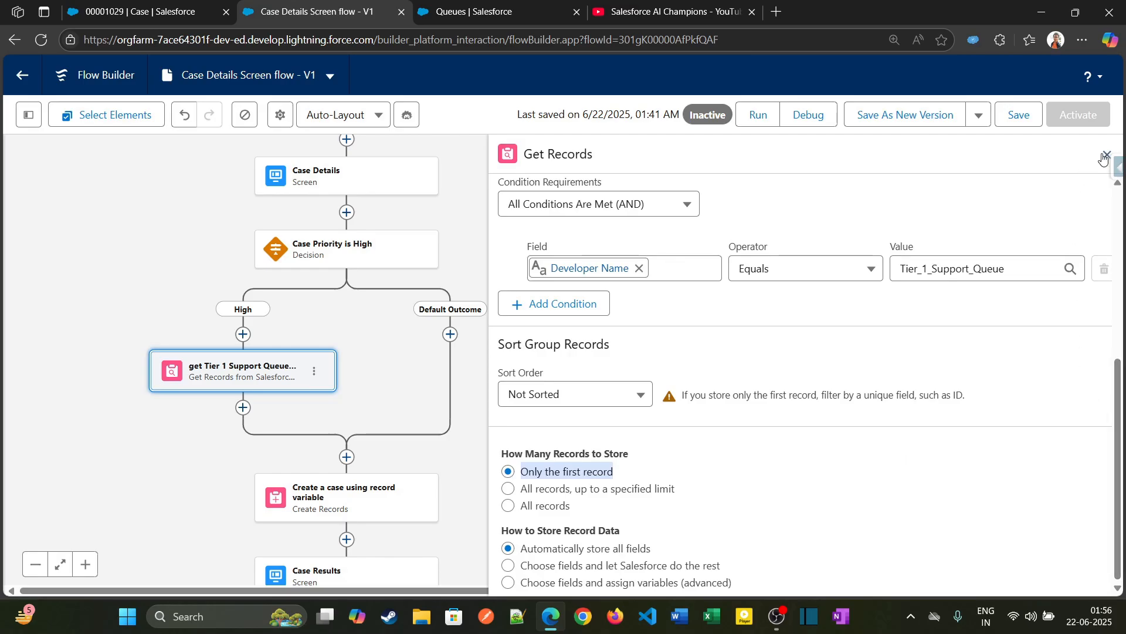
{"action": "scroll", "coordinate": [1094, 176], "scroll_direction": "up", "scroll_amount": 5}
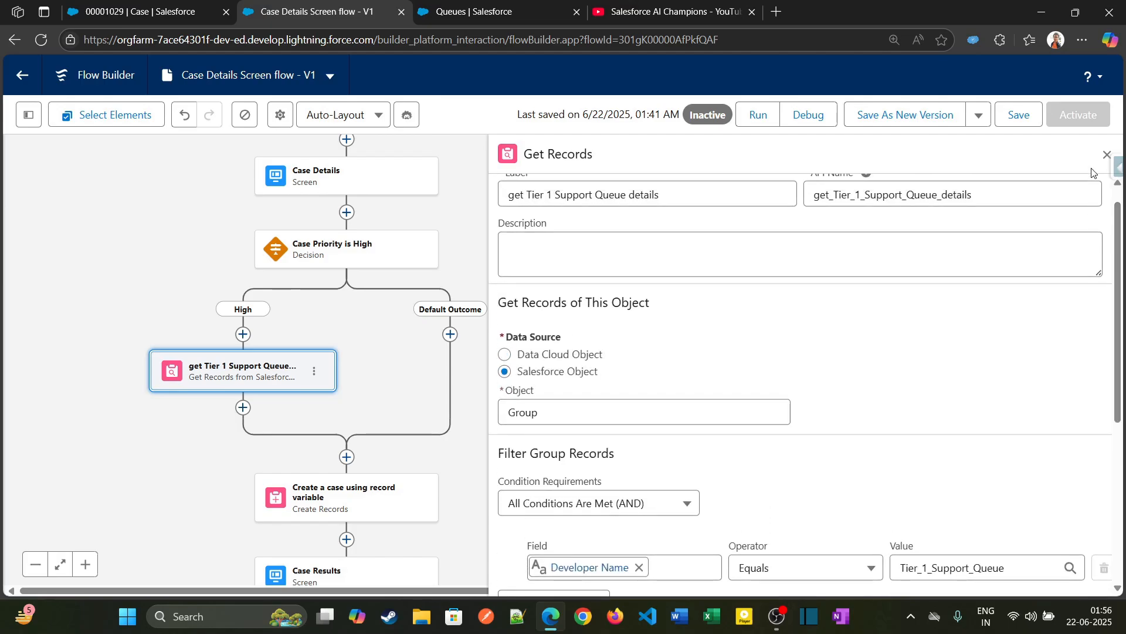
{"action": "left_click", "coordinate": [1107, 154]}
Step: Add an Assignment element after the Get Records element and label it "Set Case owner as Queue" with the matching API name
{"action": "left_click_drag", "start_coordinate": [625, 418], "coordinate": [762, 307]}
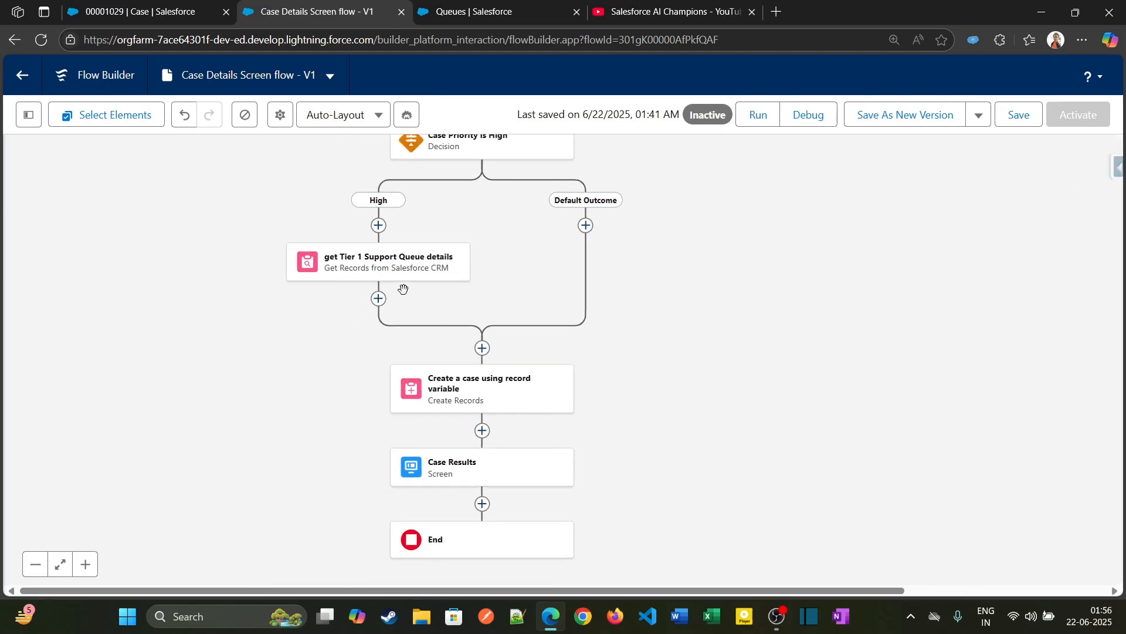
{"action": "left_click", "coordinate": [378, 298]}
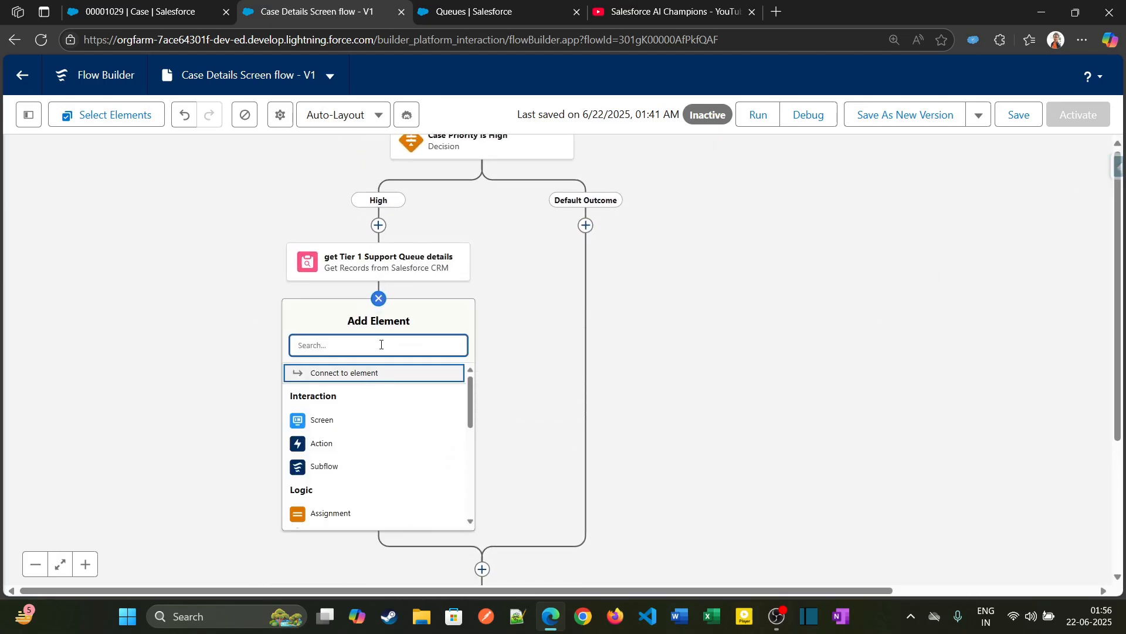
{"action": "type", "text": "ass"}
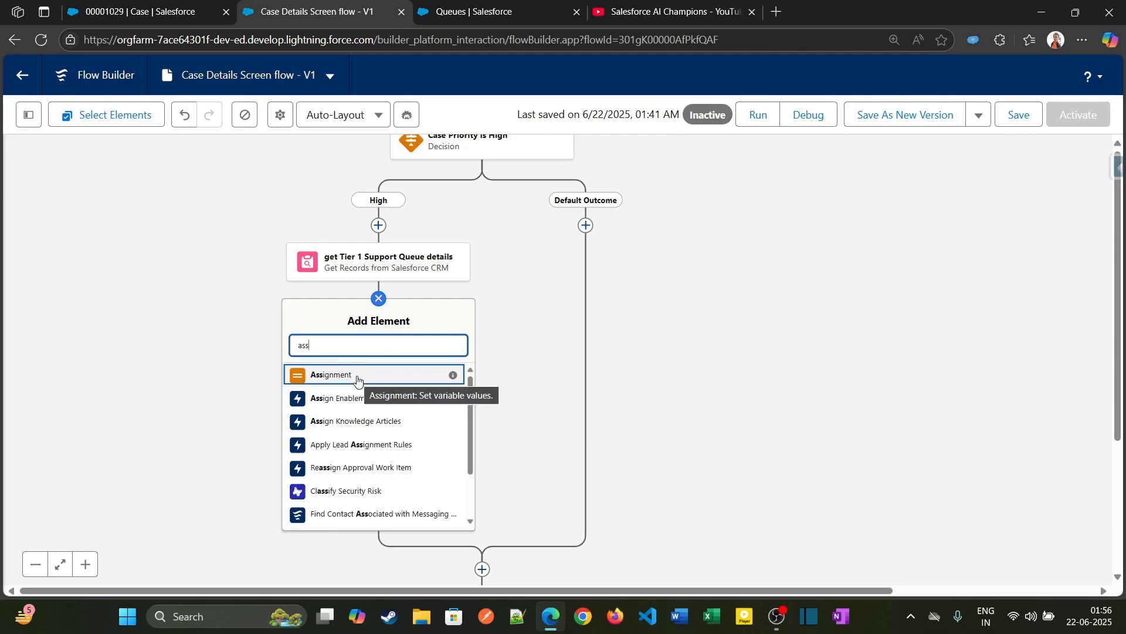
{"action": "left_click", "coordinate": [357, 380]}
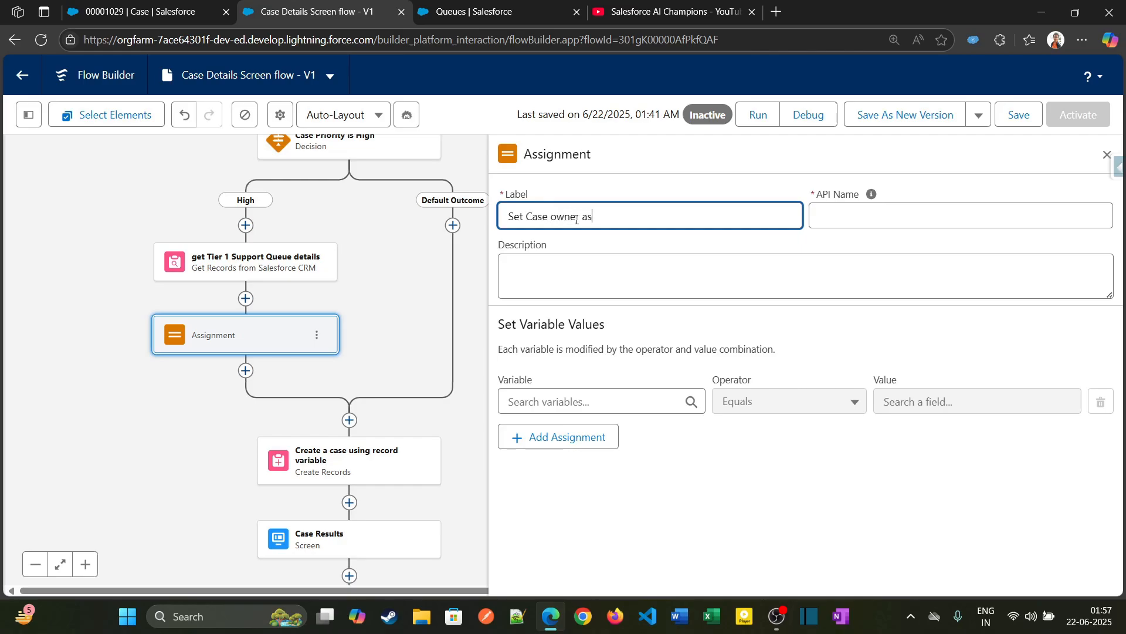
{"action": "key", "text": "Tab"}
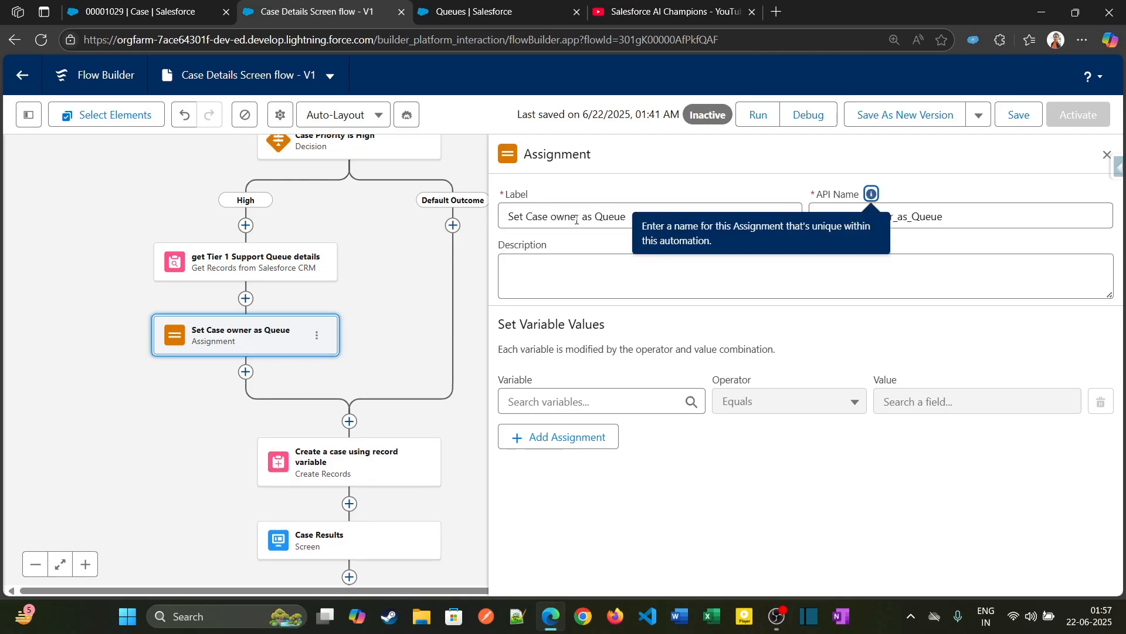
Step: Set caseVar's Owner ID equal to the Group ID from get Tier 1 Support Queue details, then close the Assignment settings
{"action": "left_click", "coordinate": [532, 401]}
{"action": "type", "text": "caseva"}
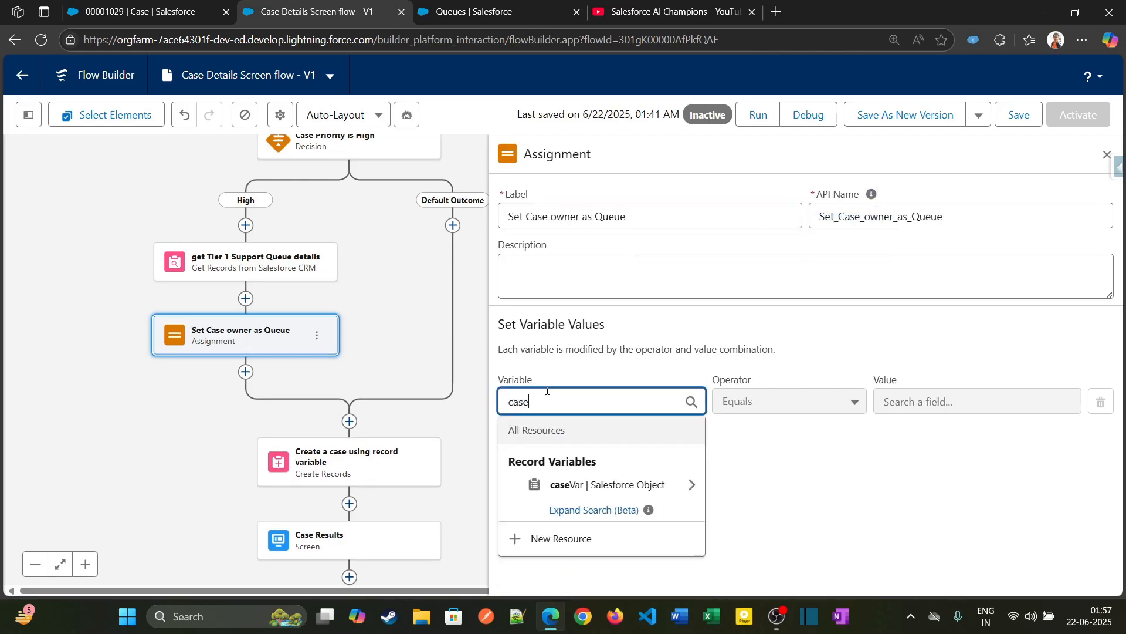
{"action": "left_click", "coordinate": [571, 495]}
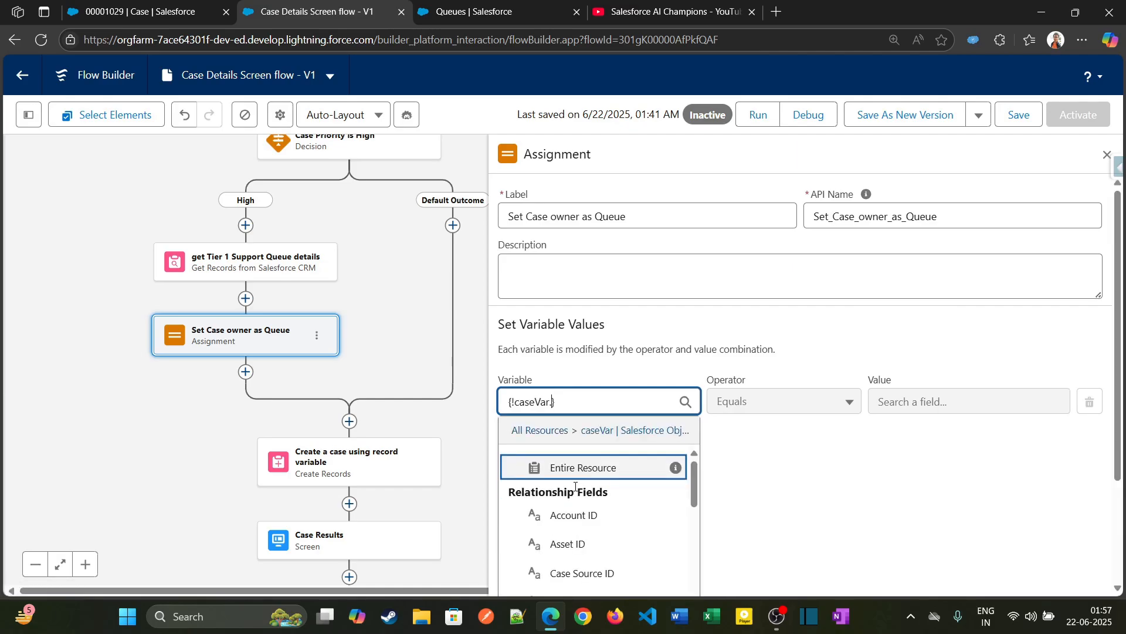
{"action": "type", "text": "Own"}
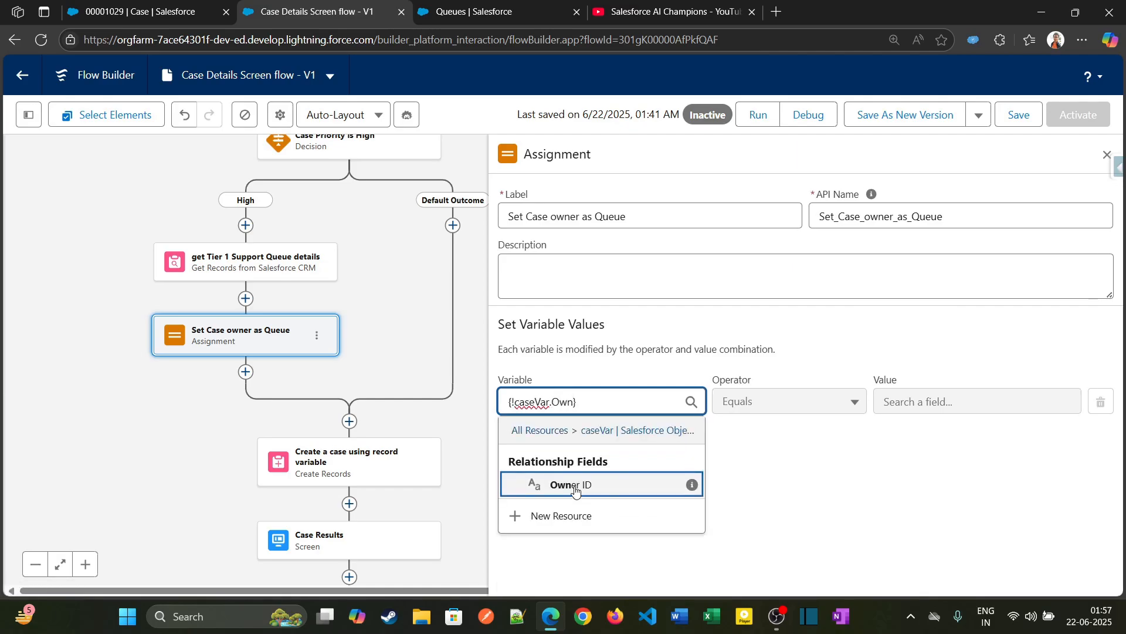
{"action": "left_click", "coordinate": [575, 490]}
{"action": "left_click", "coordinate": [1001, 403]}
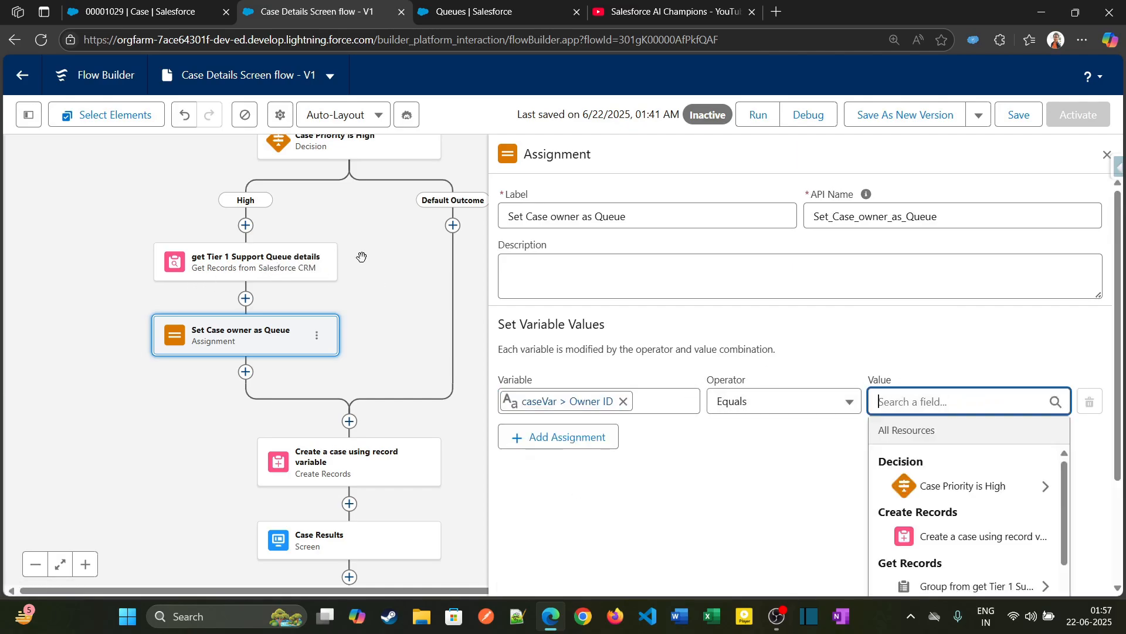
{"action": "type", "text": "get"}
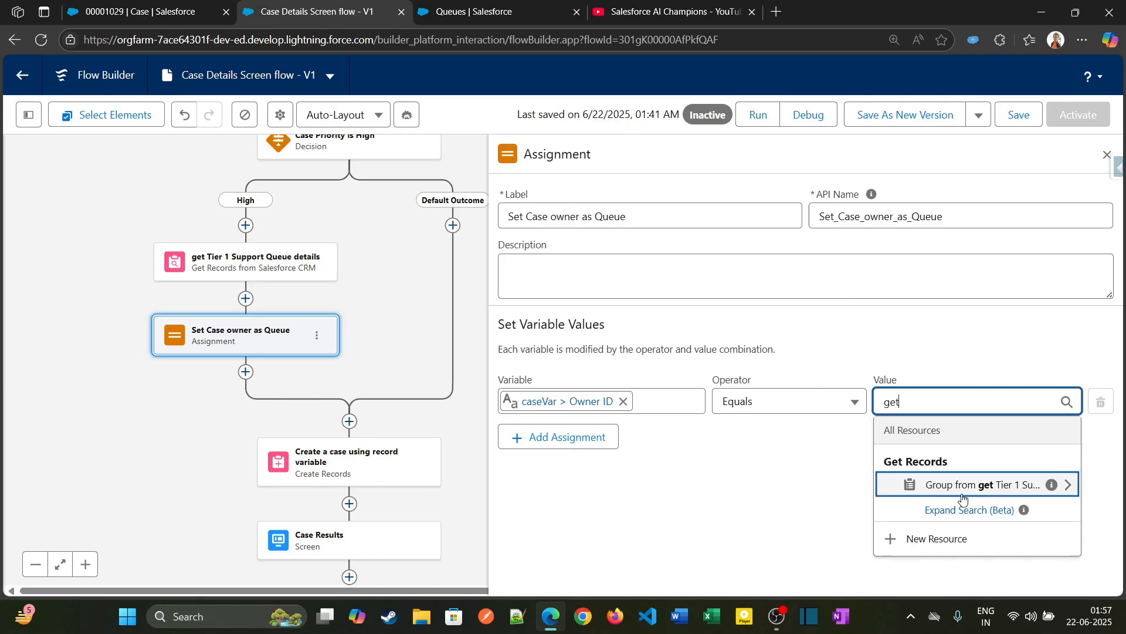
{"action": "left_click", "coordinate": [963, 498]}
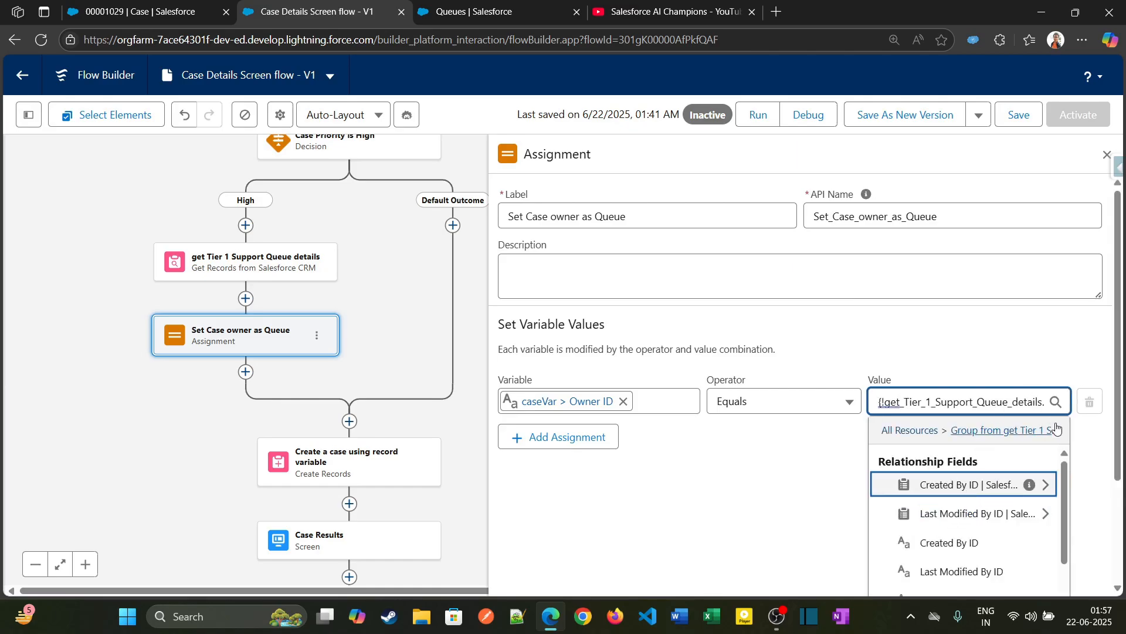
{"action": "type", "text": "Id"}
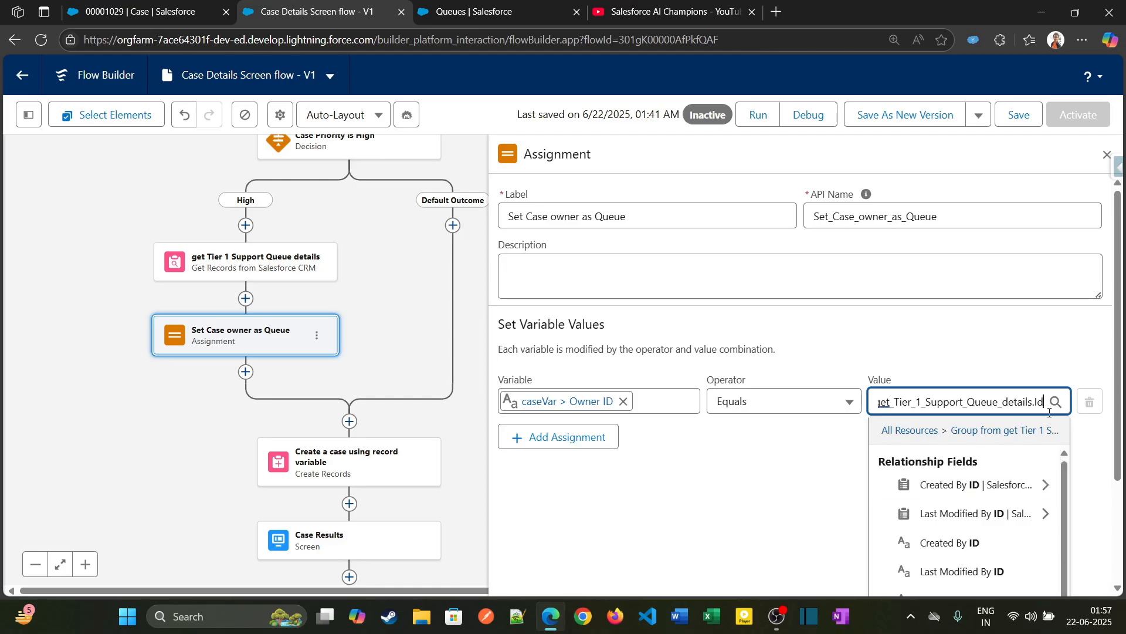
{"action": "left_click", "coordinate": [1027, 369]}
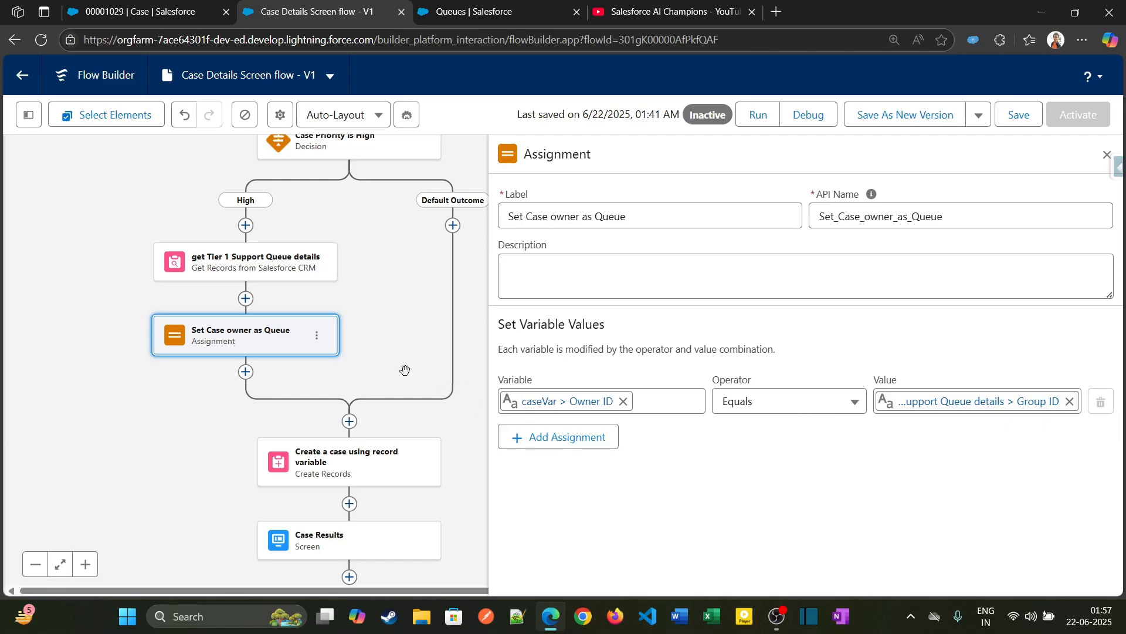
{"action": "left_click", "coordinate": [1107, 155]}
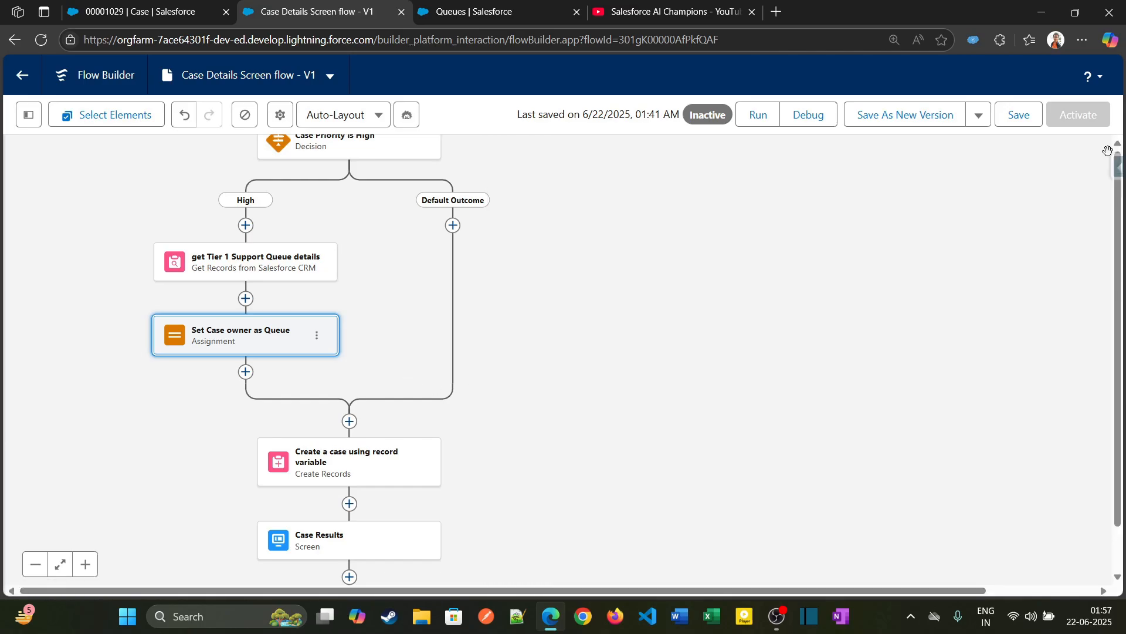
Step: Review the Case Details screen, the Set Case owner as Queue assignment and the Create Records element's record variable without changing them
{"action": "scroll", "coordinate": [702, 417], "scroll_direction": "up", "scroll_amount": 5}
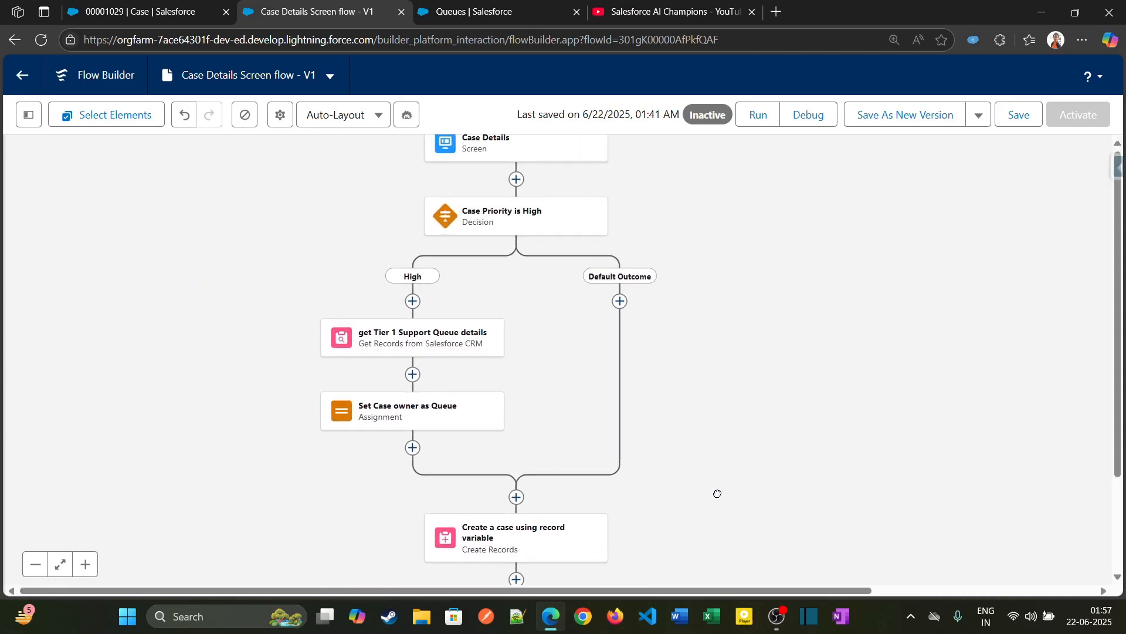
{"action": "left_click_drag", "start_coordinate": [736, 471], "coordinate": [735, 342]}
{"action": "left_click_drag", "start_coordinate": [775, 225], "coordinate": [787, 352]}
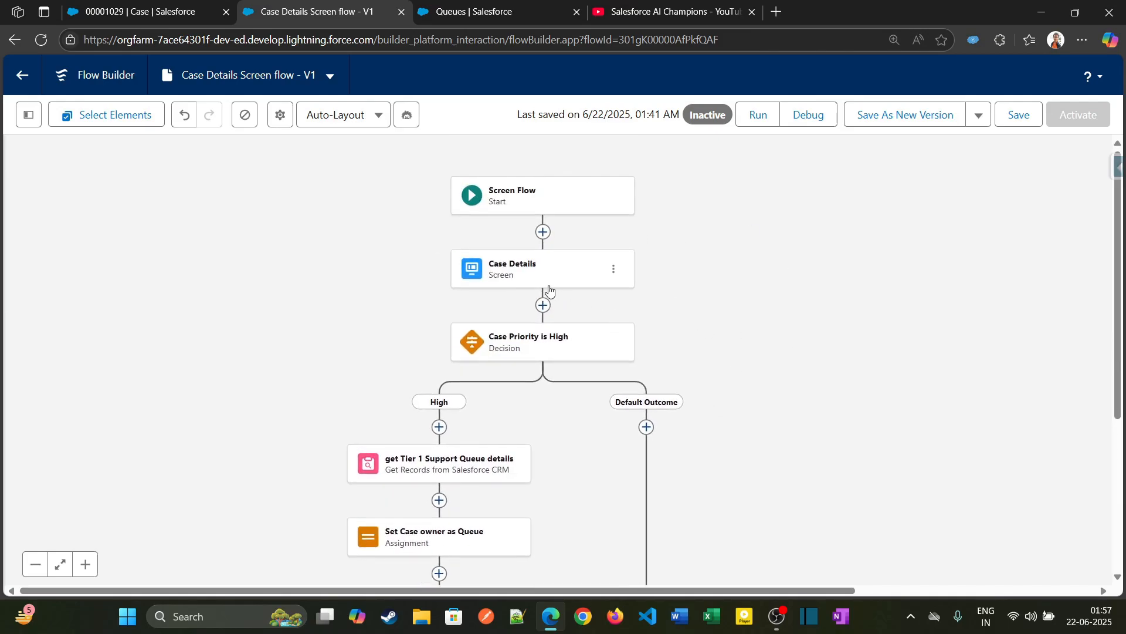
{"action": "double_click", "coordinate": [549, 282]}
{"action": "scroll", "coordinate": [797, 294], "scroll_direction": "down", "scroll_amount": 5}
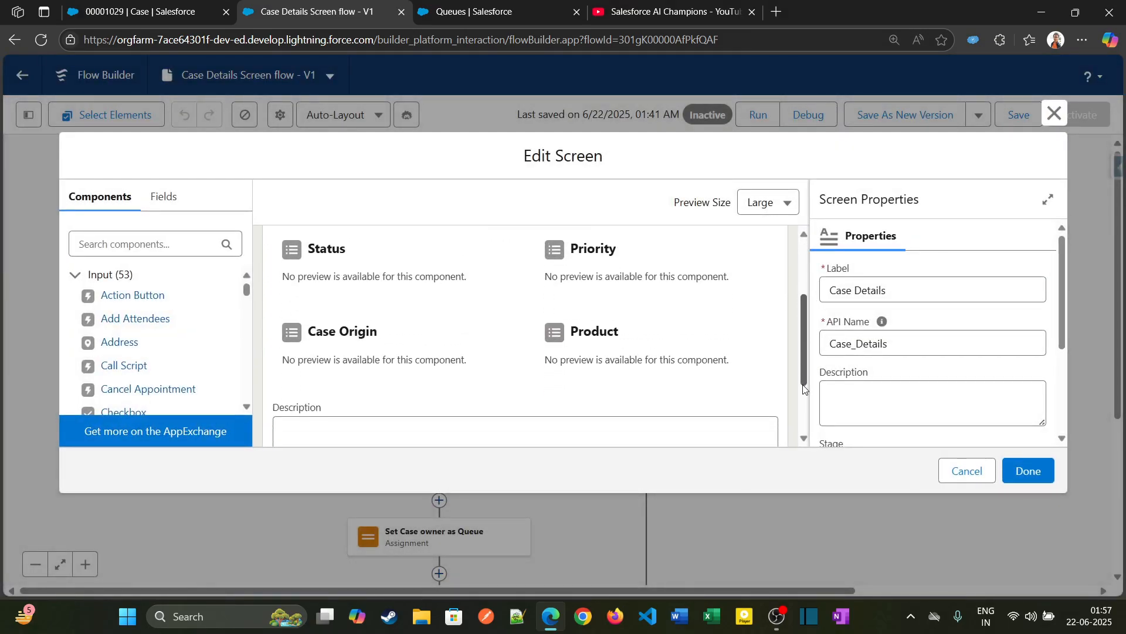
{"action": "left_click", "coordinate": [974, 468]}
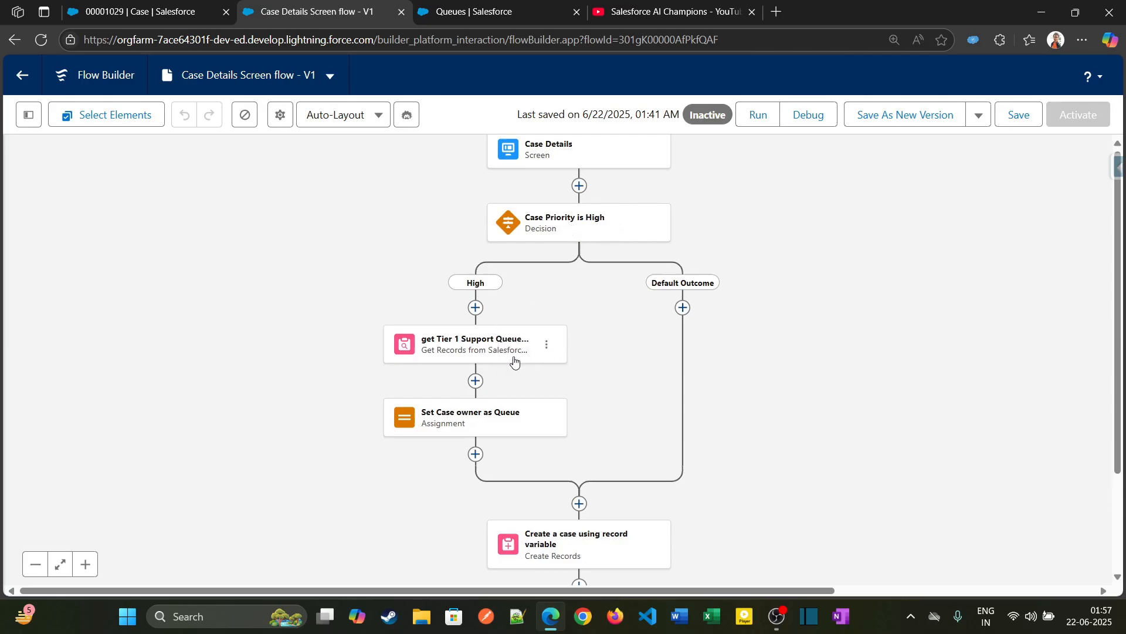
{"action": "left_click", "coordinate": [522, 420]}
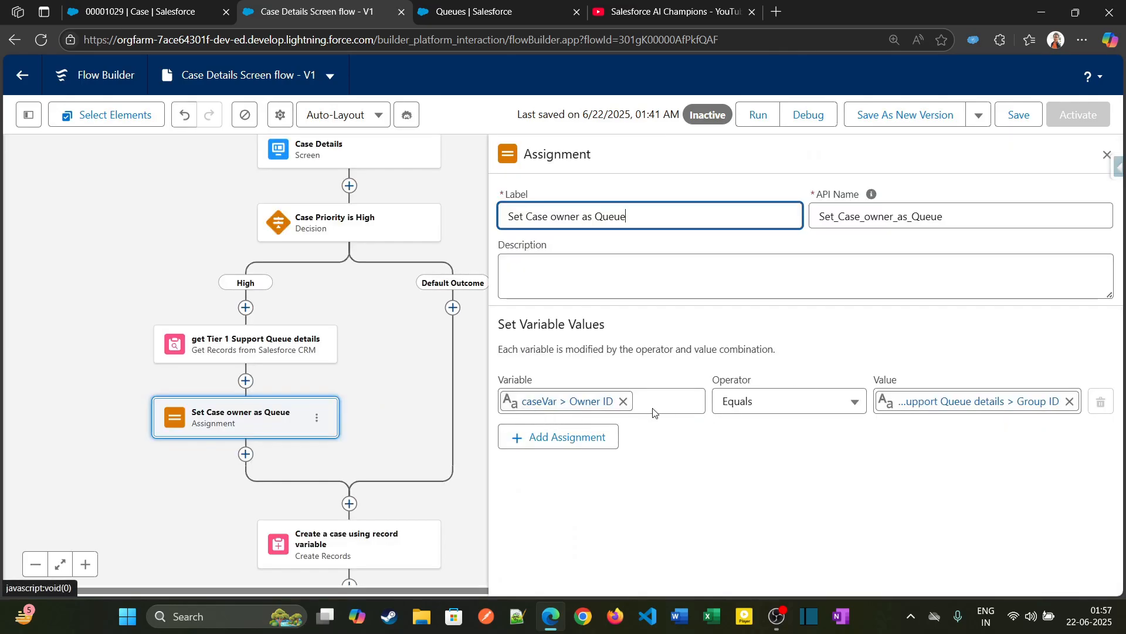
{"action": "left_click", "coordinate": [1107, 154]}
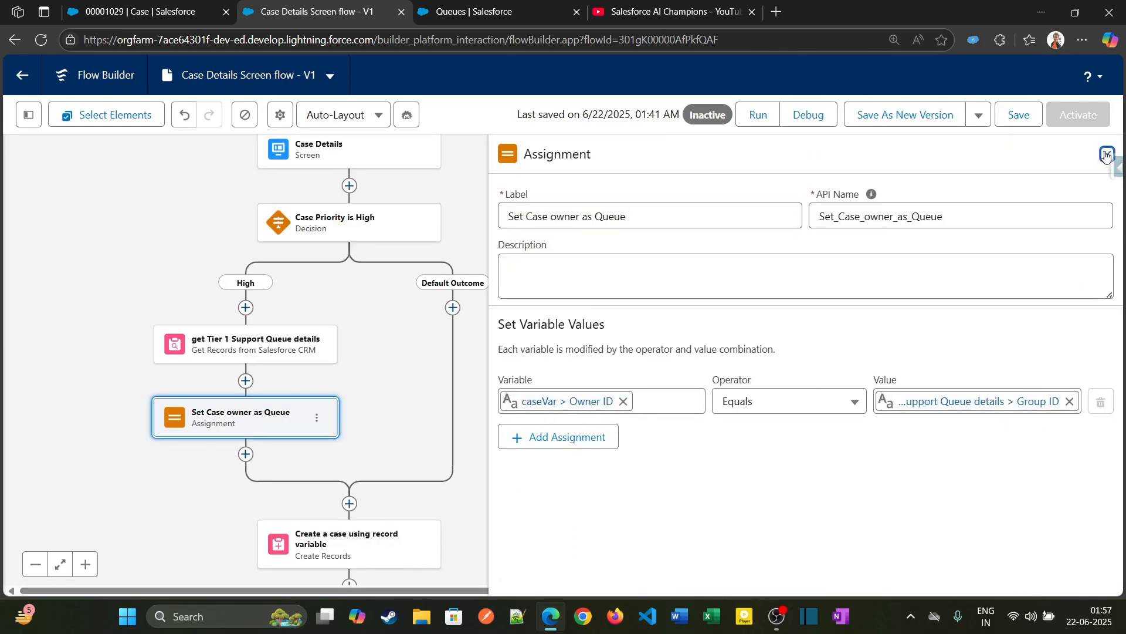
{"action": "scroll", "coordinate": [405, 413], "scroll_direction": "down", "scroll_amount": 3}
{"action": "left_click", "coordinate": [432, 385]}
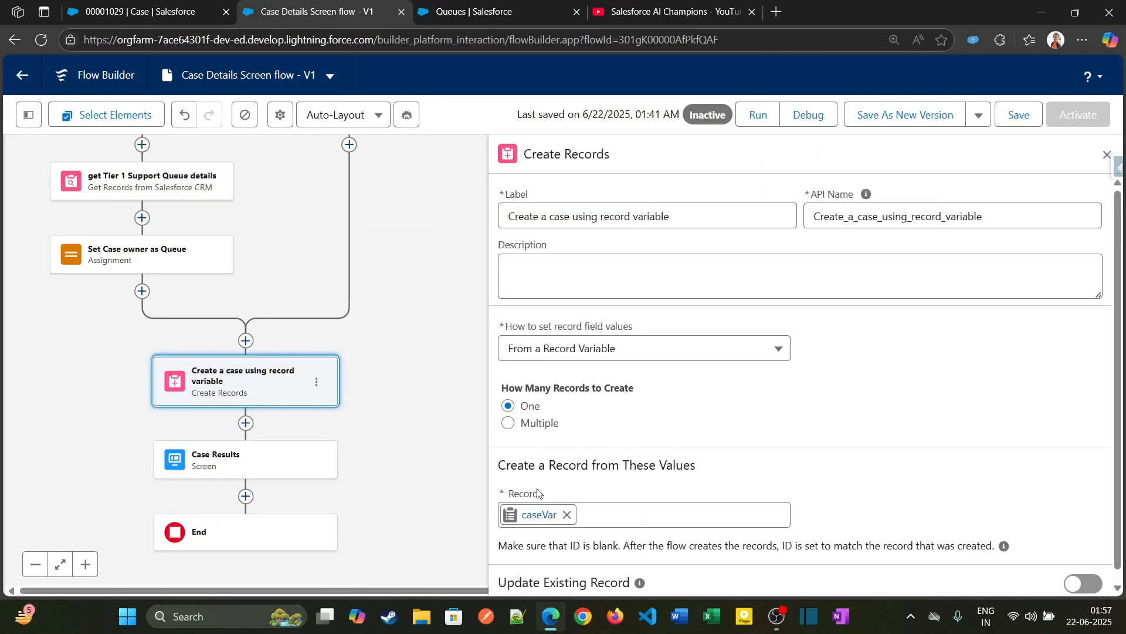
{"action": "left_click", "coordinate": [1106, 157]}
Step: Add a fault path to the Create a case using record variable element
{"action": "left_click_drag", "start_coordinate": [526, 494], "coordinate": [728, 385]}
{"action": "left_click", "coordinate": [534, 272]}
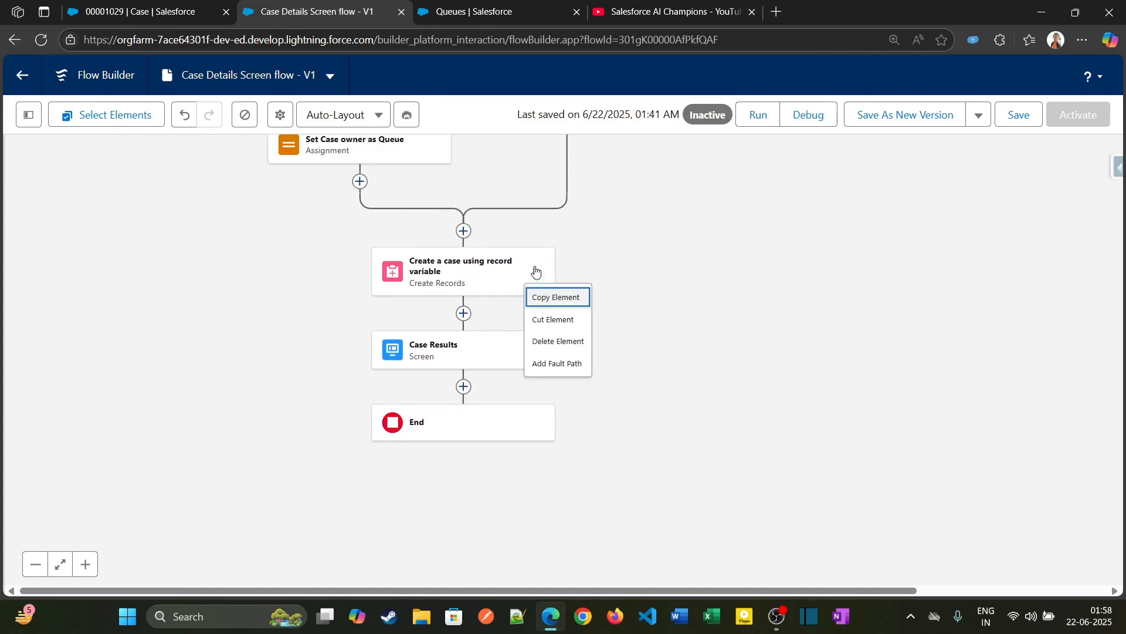
{"action": "left_click", "coordinate": [570, 364]}
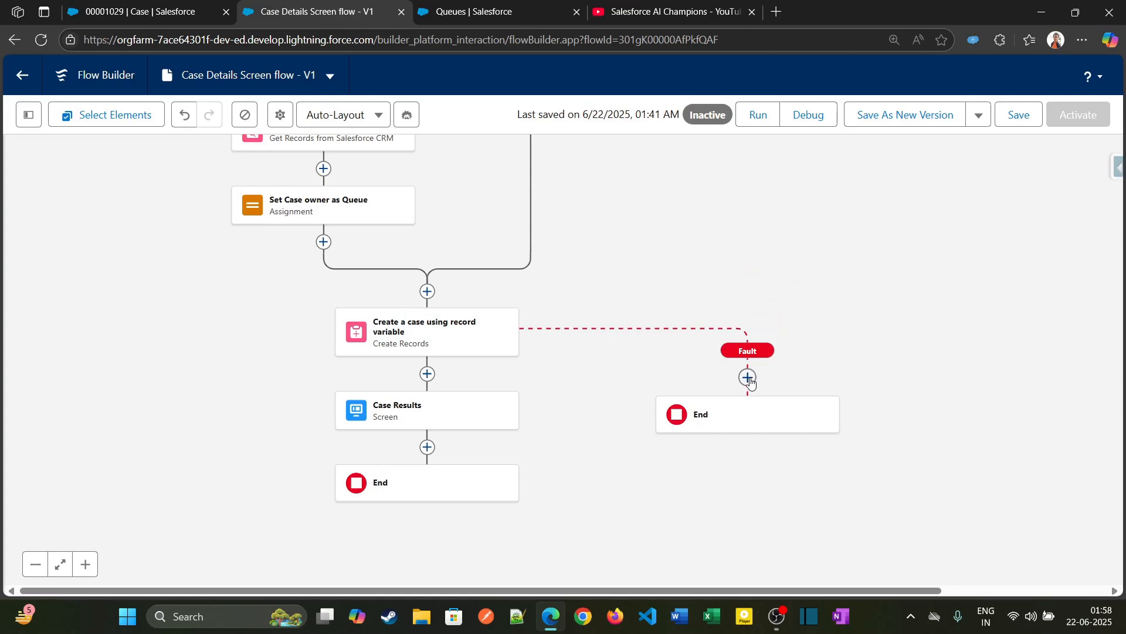
Step: Add a Screen element to the fault path, labelled "Error Occurred" with the API name Error_Occurred
{"action": "left_click", "coordinate": [747, 377]}
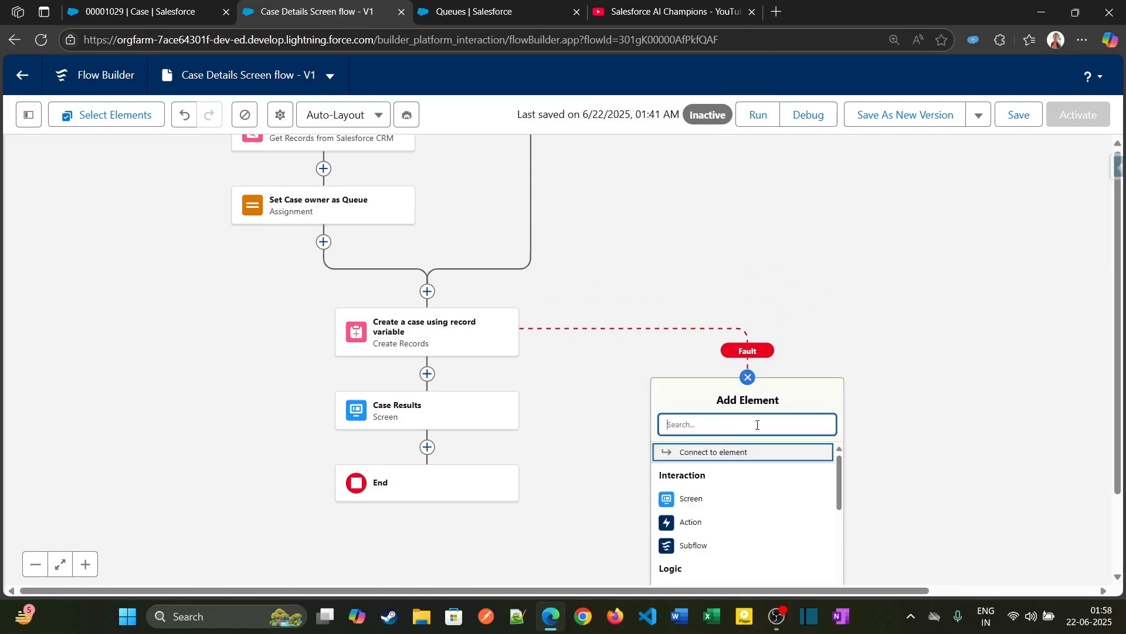
{"action": "left_click_drag", "start_coordinate": [1117, 352], "coordinate": [1116, 394]}
{"action": "left_click", "coordinate": [976, 417]}
{"action": "left_click", "coordinate": [748, 378]}
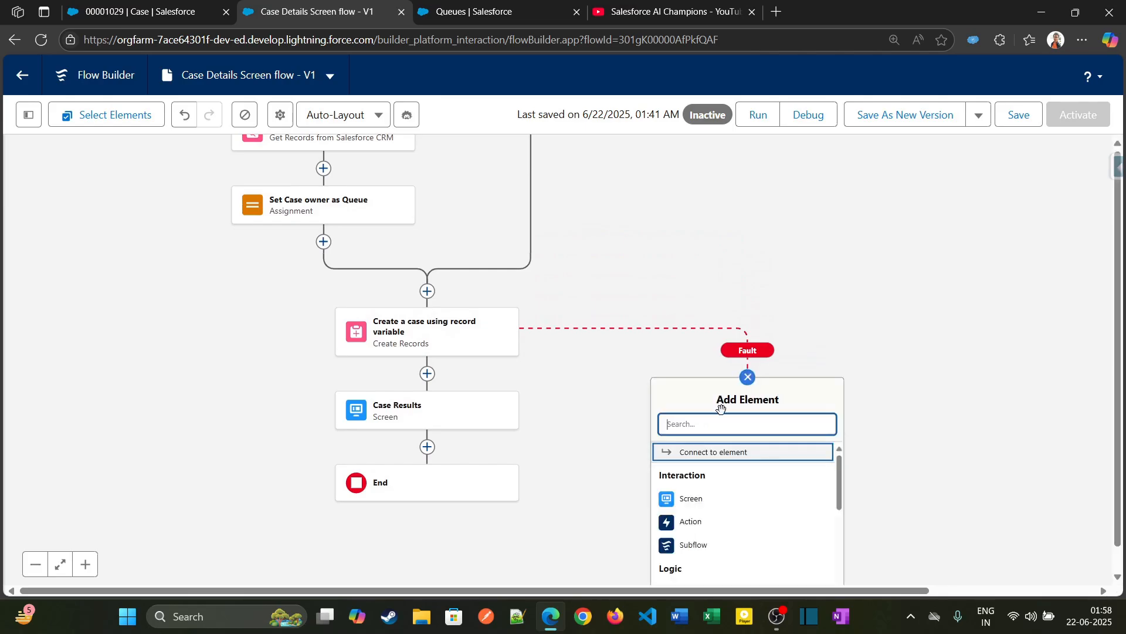
{"action": "left_click", "coordinate": [692, 497]}
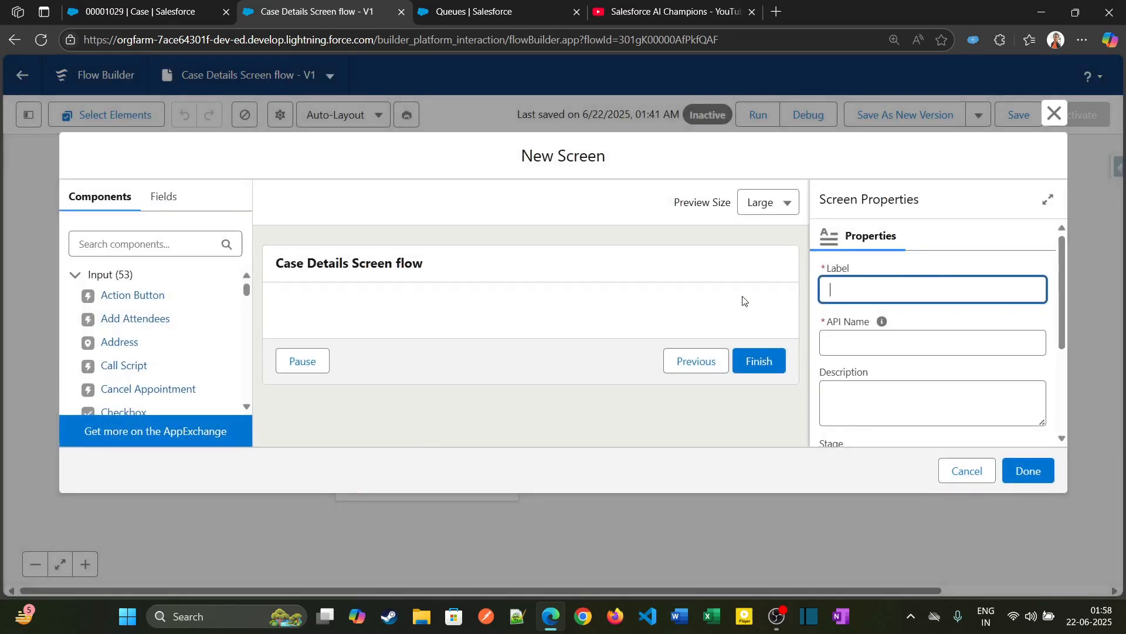
{"action": "type", "text": "Error Occurred"}
{"action": "key", "text": "Tab"}
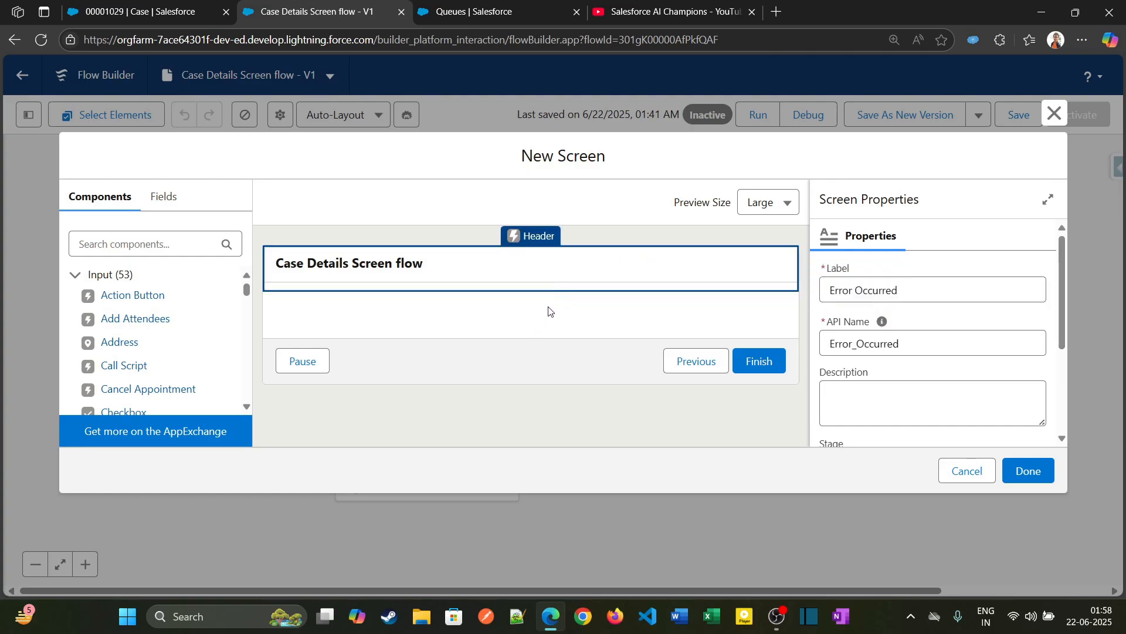
Step: Add a Display Text component to the error screen with the API name Error_while_creating_case
{"action": "left_click", "coordinate": [104, 246]}
{"action": "type", "text": "displ"}
{"action": "left_click_drag", "start_coordinate": [111, 295], "coordinate": [377, 320]}
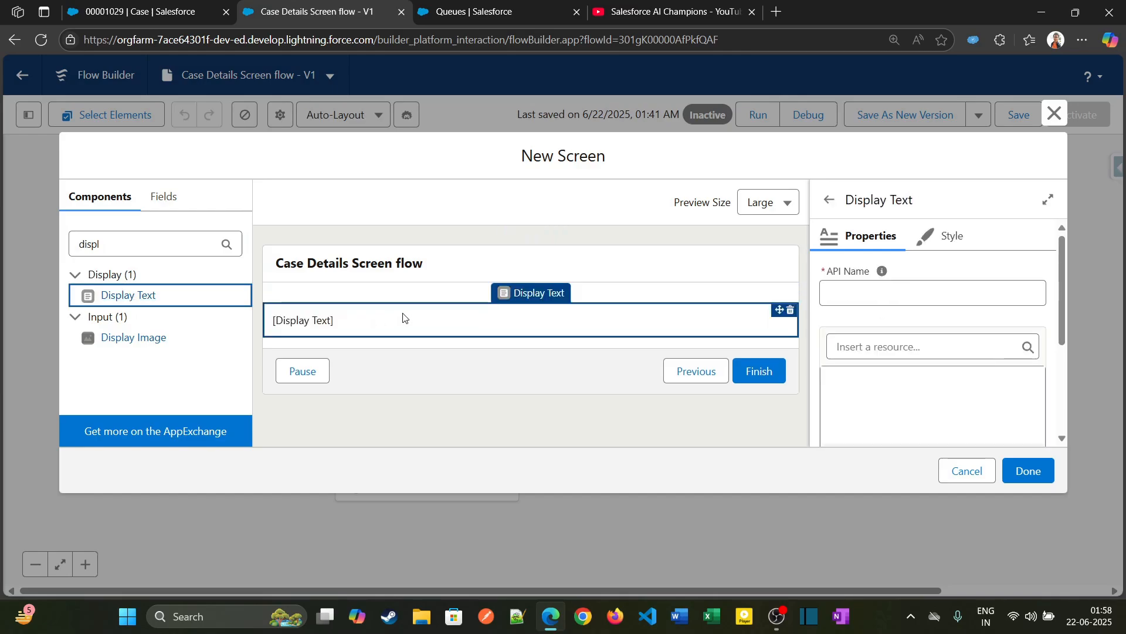
{"action": "left_click", "coordinate": [895, 290]}
{"action": "type", "text": "Error_whi"}
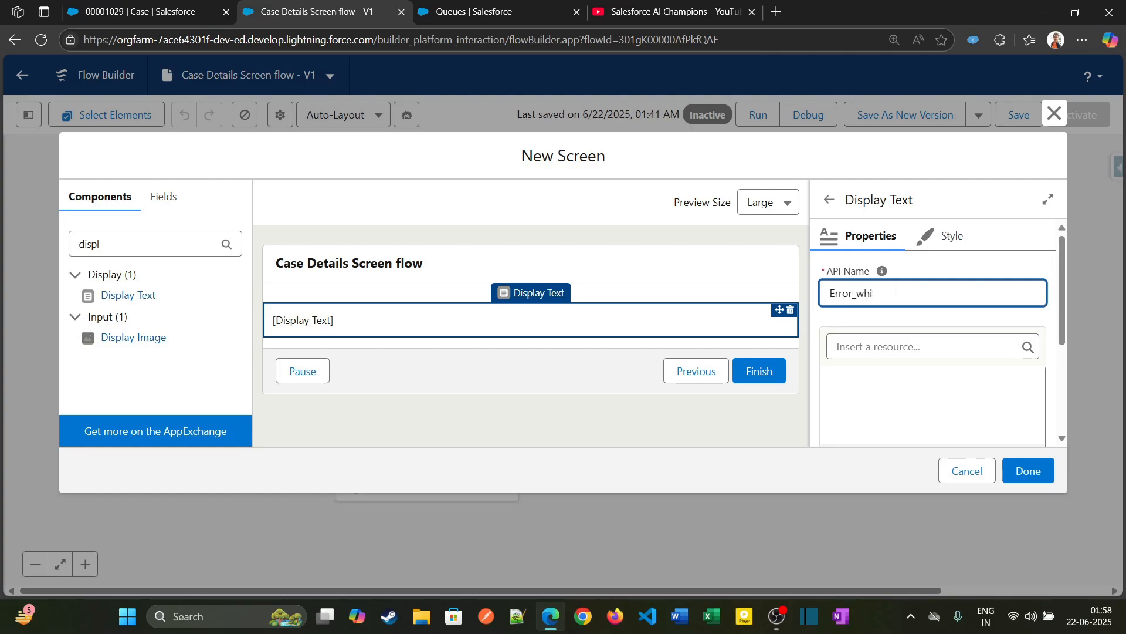
{"action": "type", "text": "le_creating_case"}
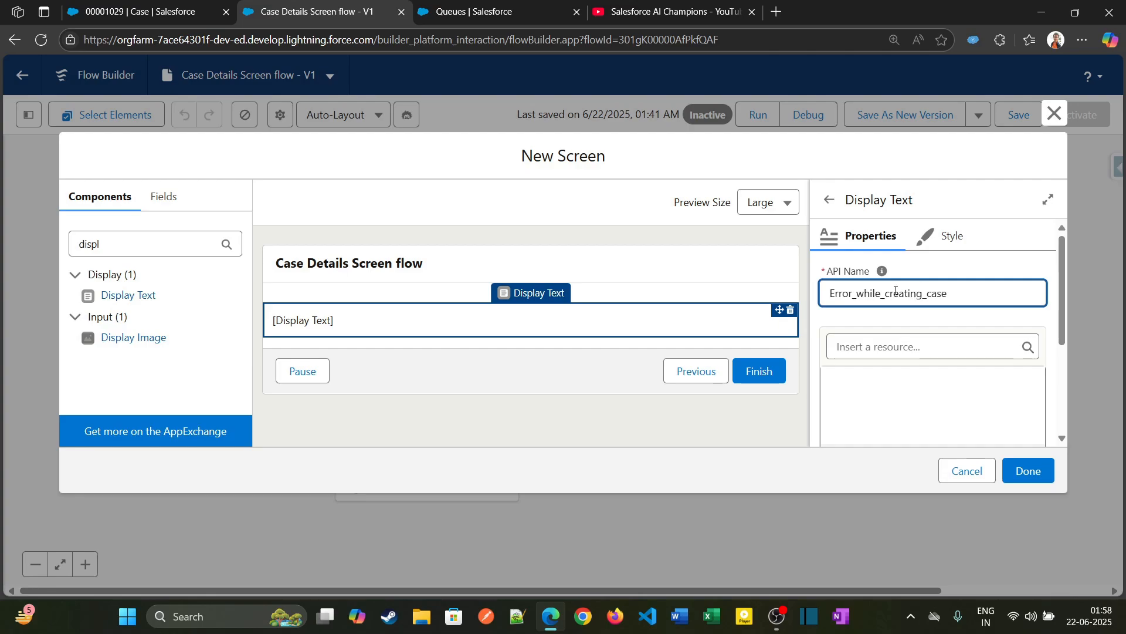
Step: Enter "Error Occurred while creating the case record." as the Display Text component's message
{"action": "key", "text": "ctrl+a"}
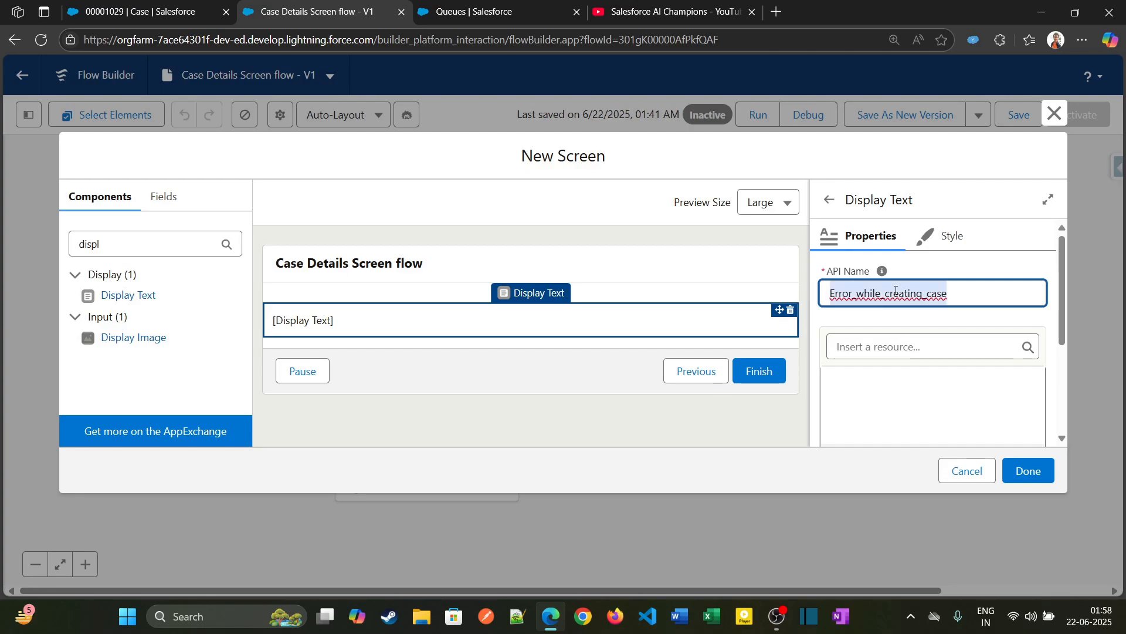
{"action": "left_click", "coordinate": [893, 388]}
{"action": "type", "text": "E"}
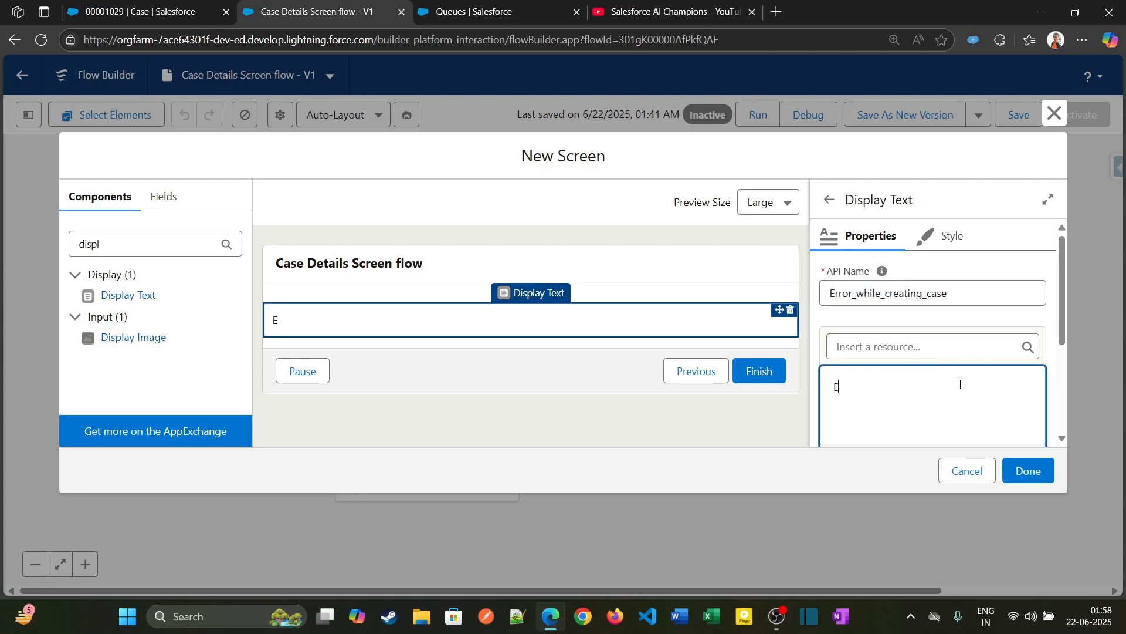
{"action": "type", "text": "rror Occurred while creating the case record."}
Step: Format the whole error message with font size 18 and the red text colour #C72336
{"action": "key", "text": "ctrl+a"}
{"action": "scroll", "coordinate": [1059, 340], "scroll_direction": "down", "scroll_amount": 2}
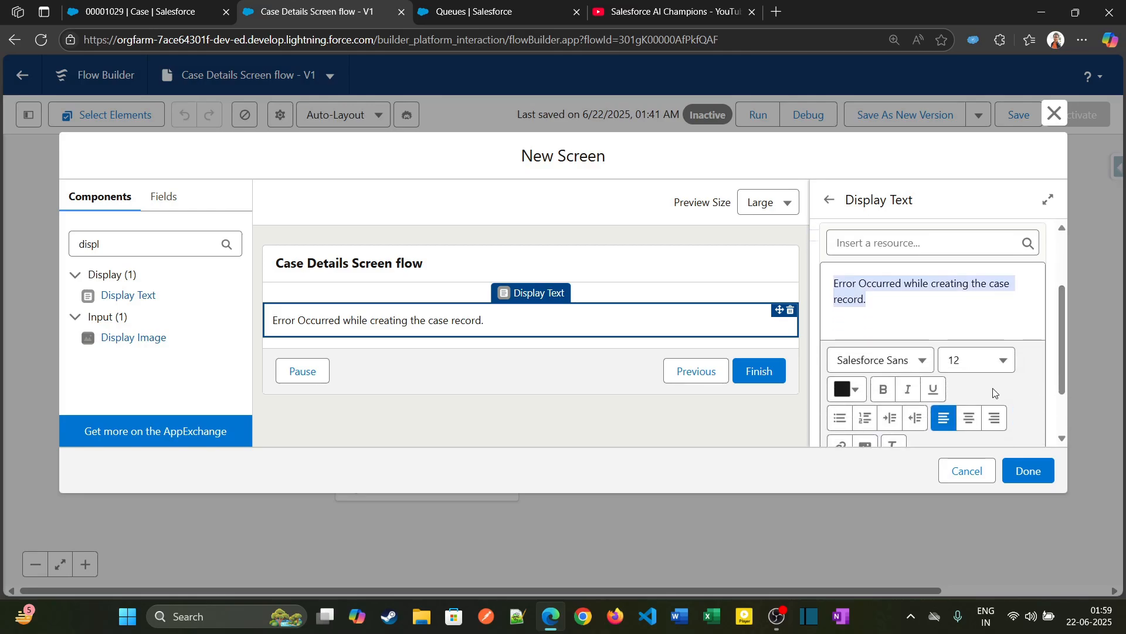
{"action": "left_click", "coordinate": [962, 359]}
{"action": "left_click", "coordinate": [943, 326]}
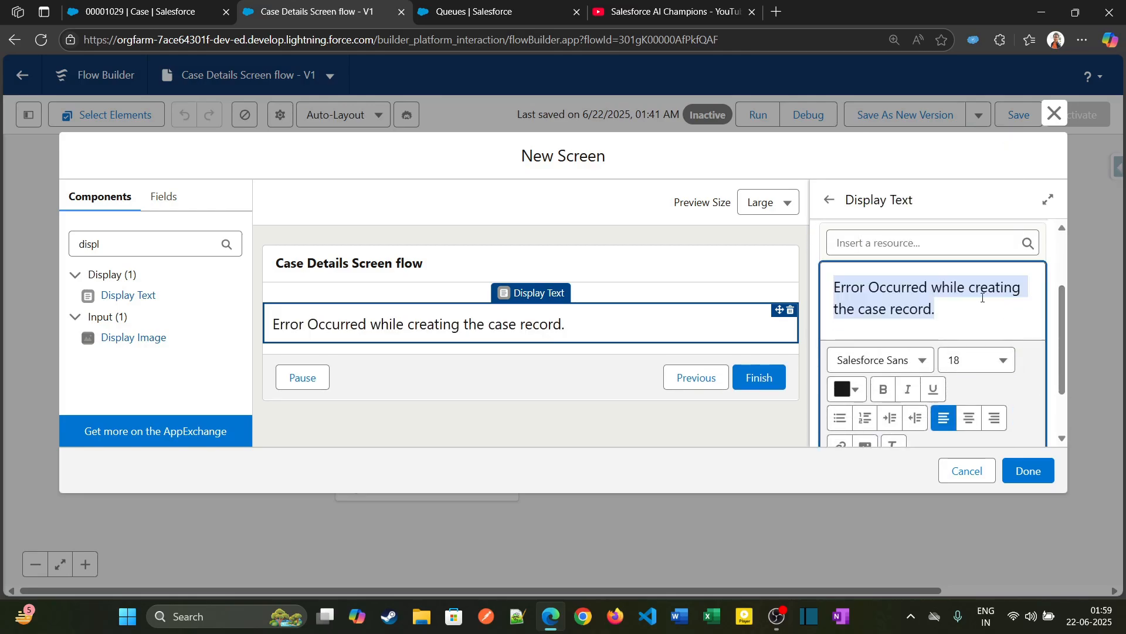
{"action": "scroll", "coordinate": [1062, 353], "scroll_direction": "down", "scroll_amount": 2}
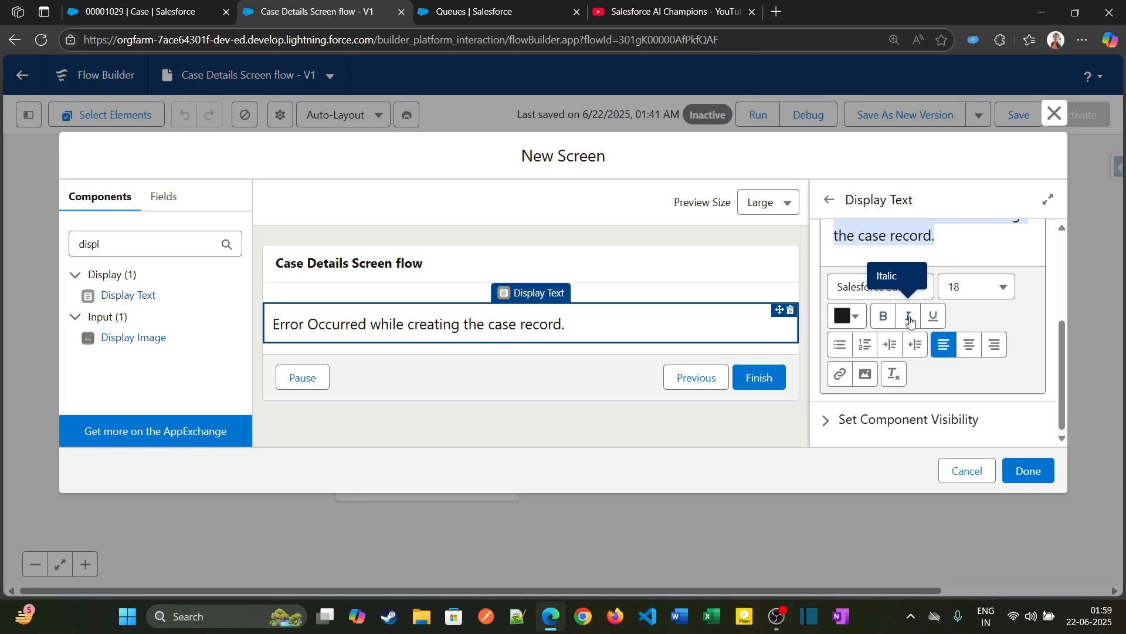
{"action": "left_click", "coordinate": [857, 322]}
{"action": "left_click", "coordinate": [970, 433]}
{"action": "left_click", "coordinate": [969, 362]}
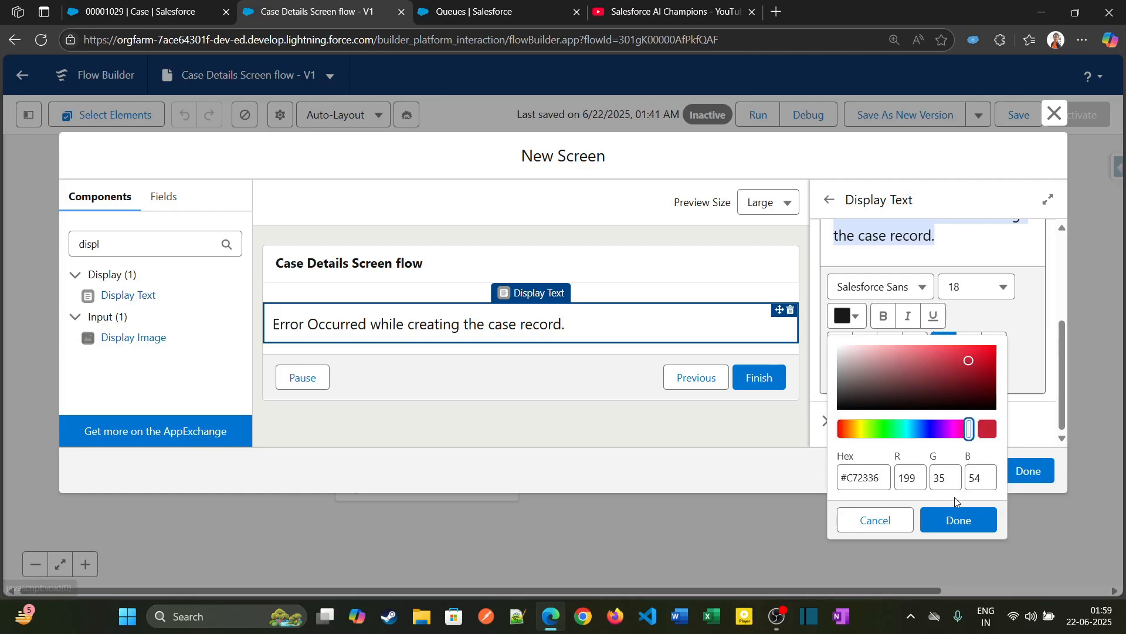
{"action": "left_click", "coordinate": [957, 517]}
Step: Finish the Error Occurred screen and save the flow
{"action": "left_click", "coordinate": [1018, 469]}
{"action": "left_click_drag", "start_coordinate": [787, 276], "coordinate": [796, 375]}
{"action": "left_click", "coordinate": [1018, 115]}
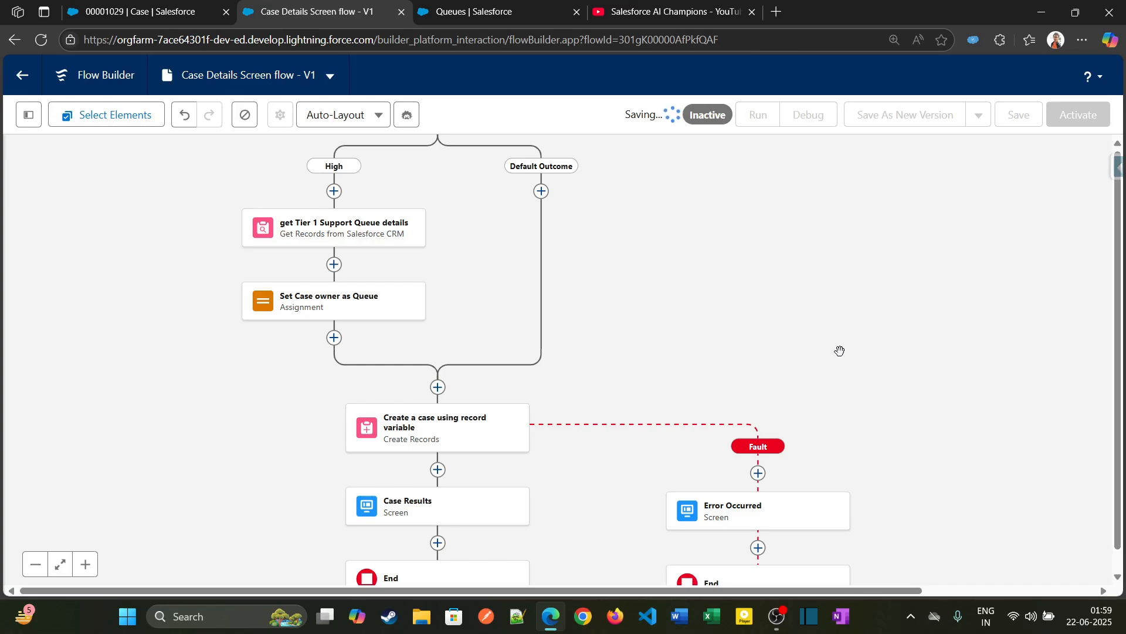
{"action": "scroll", "coordinate": [845, 328], "scroll_direction": "up", "scroll_amount": 1}
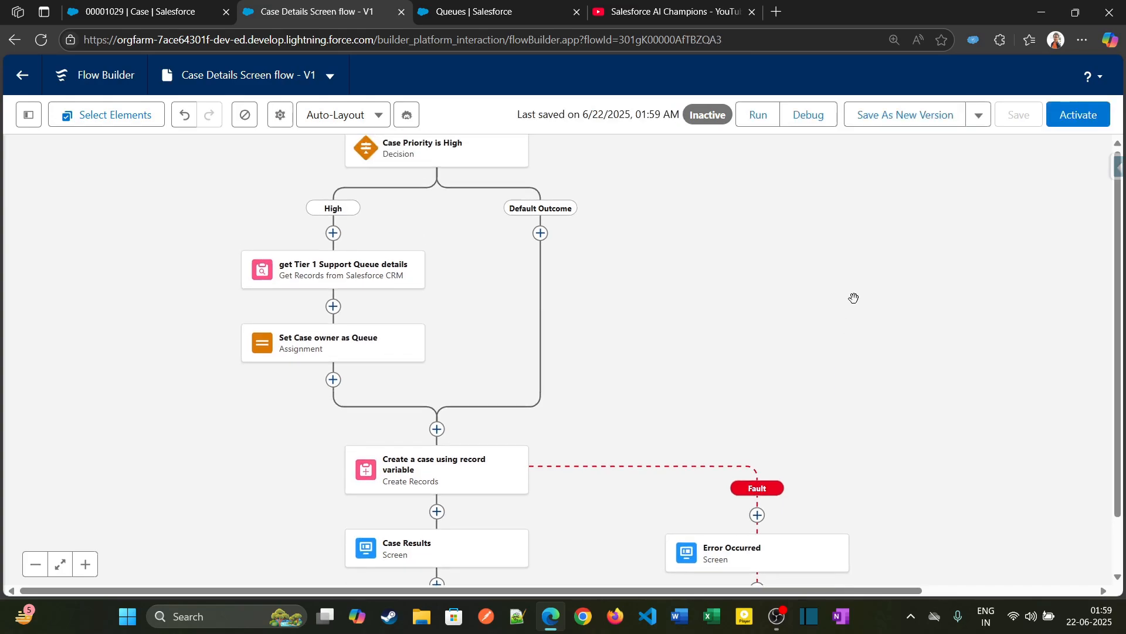
Step: Start a debug run of the saved flow with the default debug options
{"action": "left_click", "coordinate": [822, 115]}
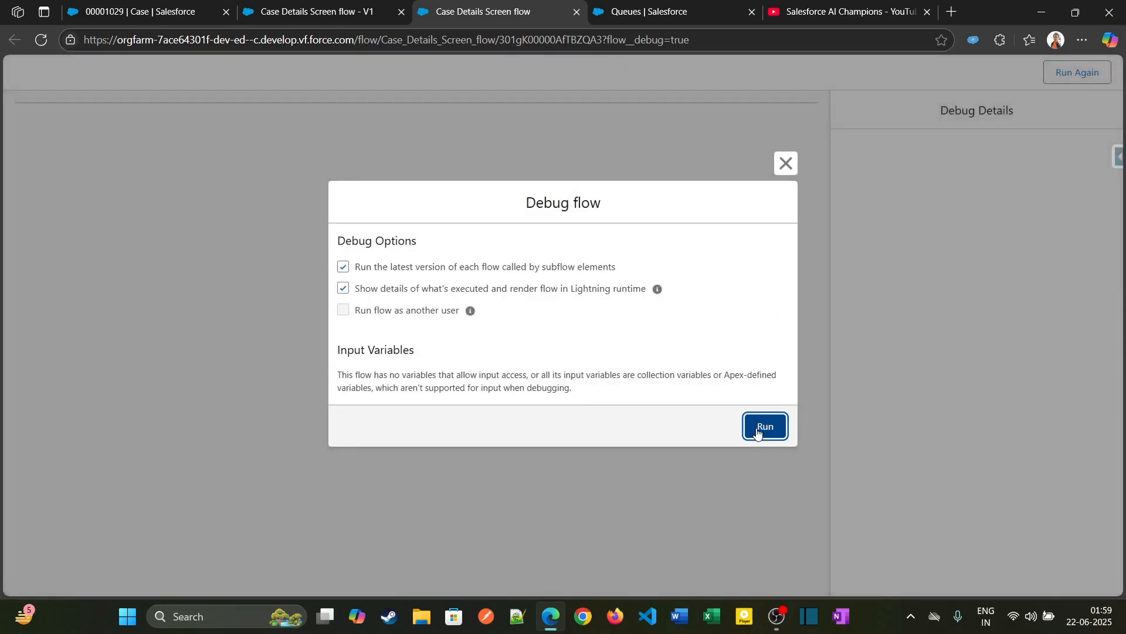
{"action": "left_click", "coordinate": [763, 424]}
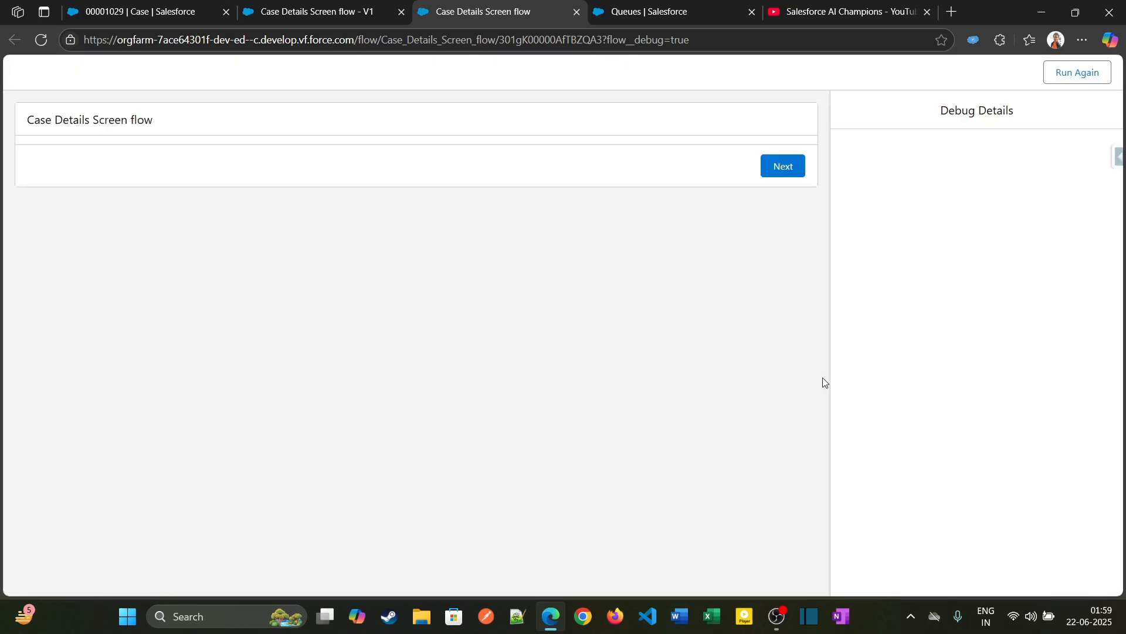
Step: Fill in the new case's details with Status New, Priority High and Case Origin Phone
{"action": "left_click", "coordinate": [289, 211]}
{"action": "left_click", "coordinate": [280, 258]}
{"action": "left_click", "coordinate": [504, 210]}
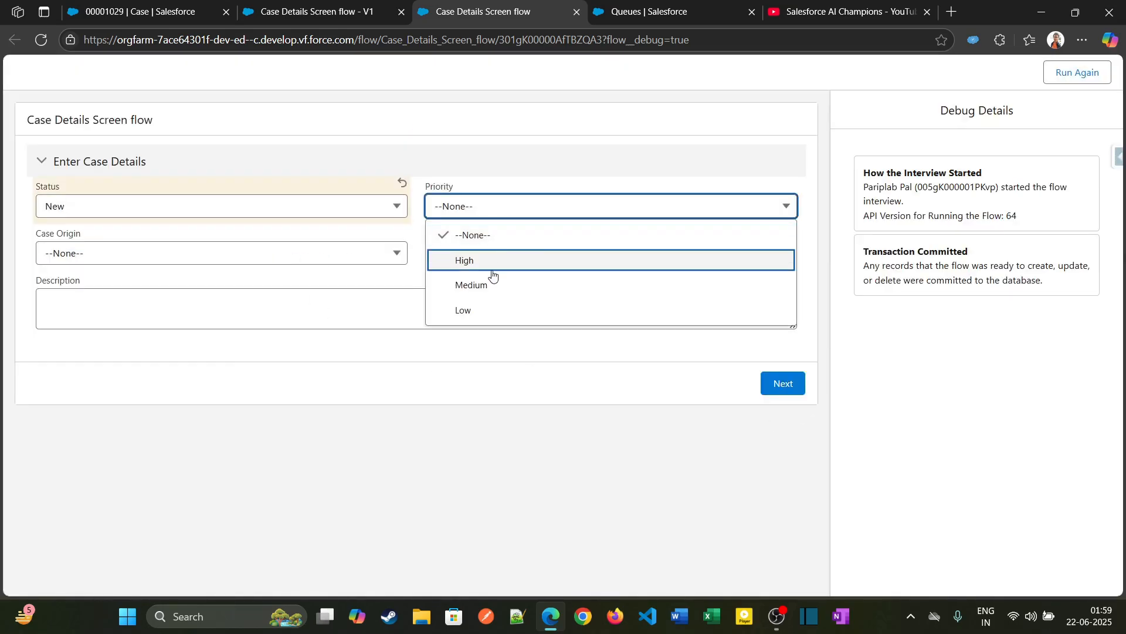
{"action": "left_click", "coordinate": [493, 269]}
{"action": "left_click", "coordinate": [241, 252]}
{"action": "left_click", "coordinate": [251, 307]}
Step: Choose GC1060 as the case's product, enter "test desc" as the description and submit the case details screen
{"action": "left_click", "coordinate": [452, 258]}
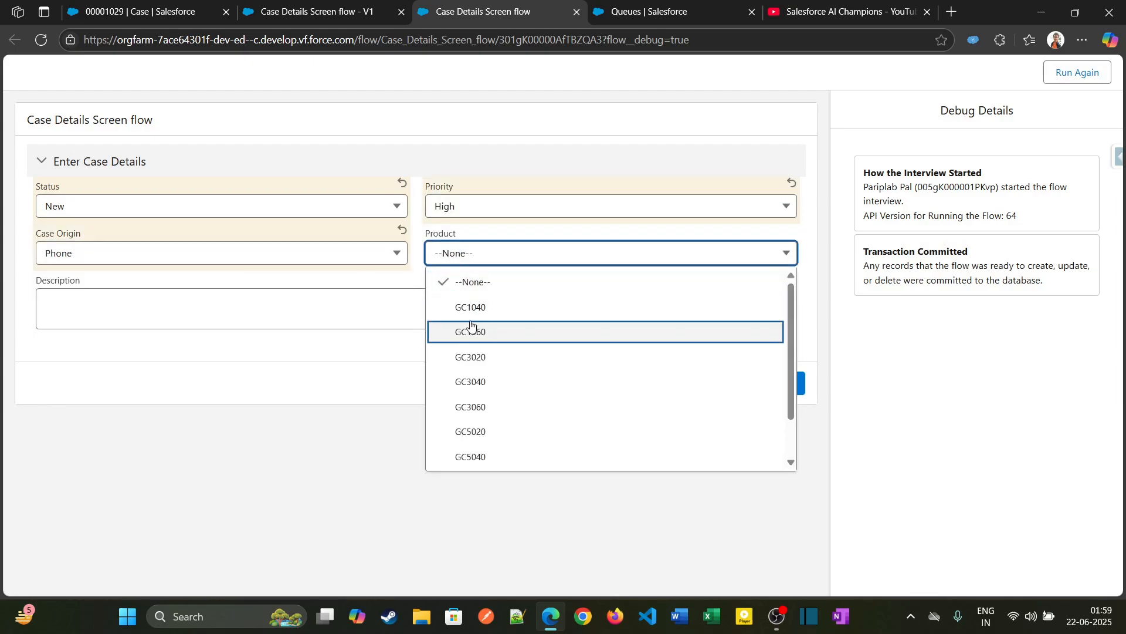
{"action": "left_click", "coordinate": [468, 327]}
{"action": "left_click", "coordinate": [499, 310]}
{"action": "type", "text": "test description"}
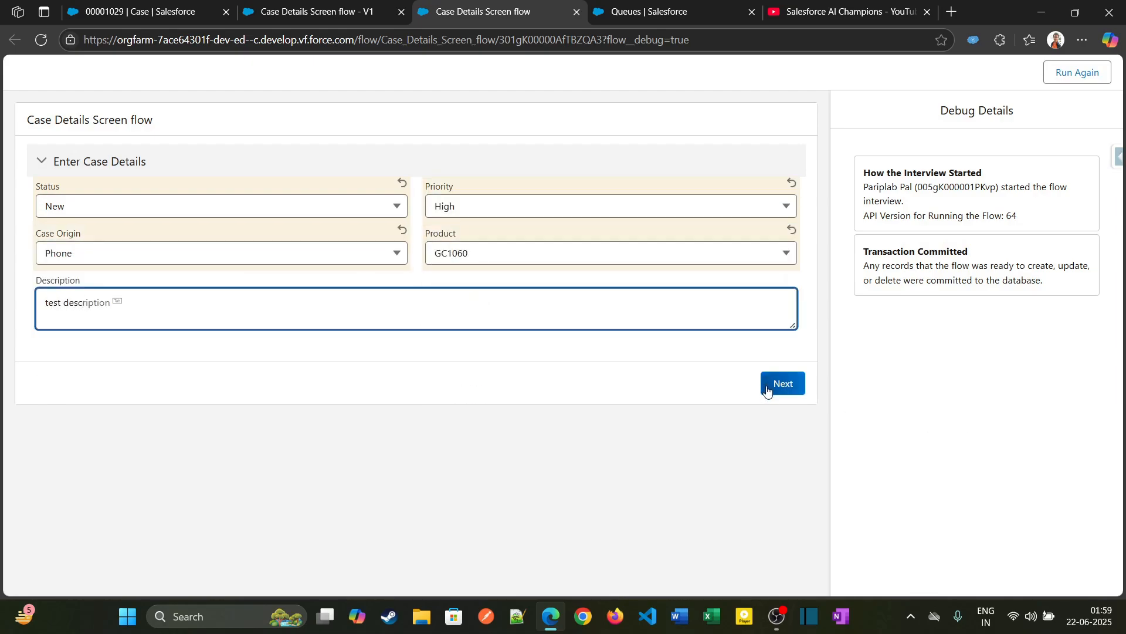
{"action": "left_click", "coordinate": [767, 390]}
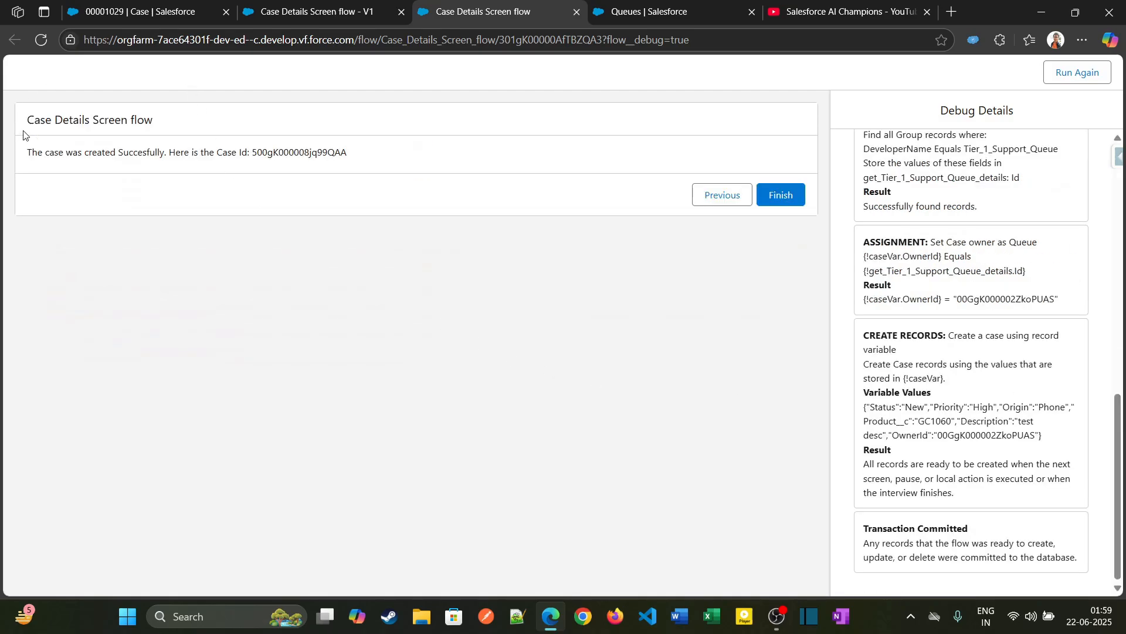
Step: Examine the case Id message and the debug details for the queue lookup, the owner assignment and the case creation
{"action": "left_click_drag", "start_coordinate": [254, 153], "coordinate": [343, 152]}
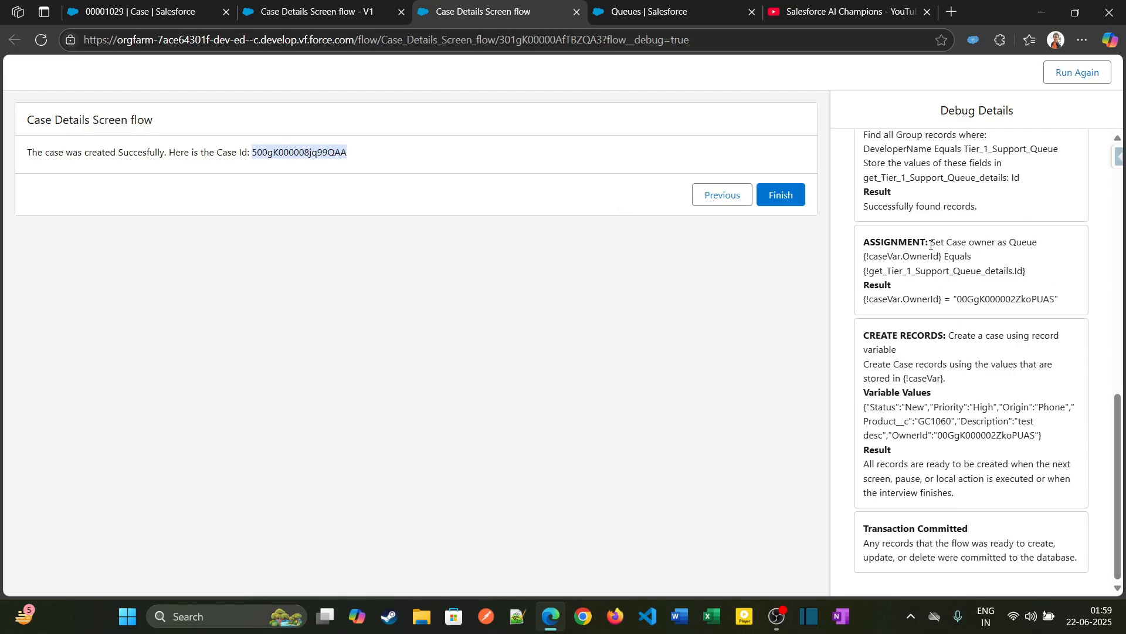
{"action": "left_click_drag", "start_coordinate": [1120, 411], "coordinate": [1120, 357]}
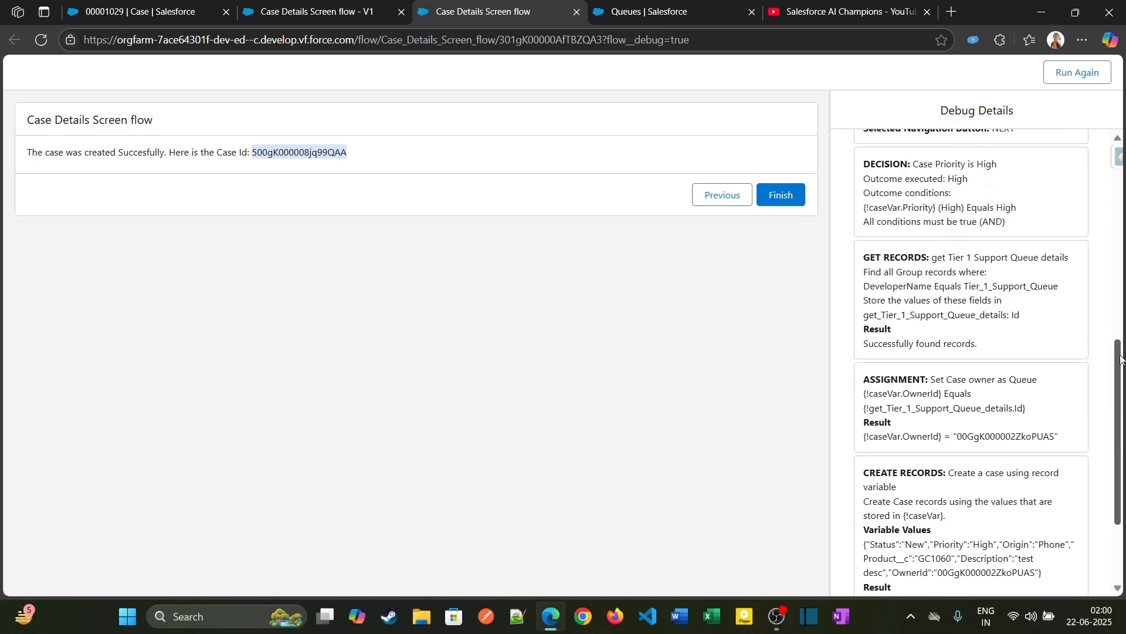
{"action": "left_click_drag", "start_coordinate": [934, 257], "coordinate": [1065, 256]}
{"action": "left_click_drag", "start_coordinate": [864, 343], "coordinate": [978, 345]}
{"action": "scroll", "coordinate": [997, 364], "scroll_direction": "down", "scroll_amount": 2}
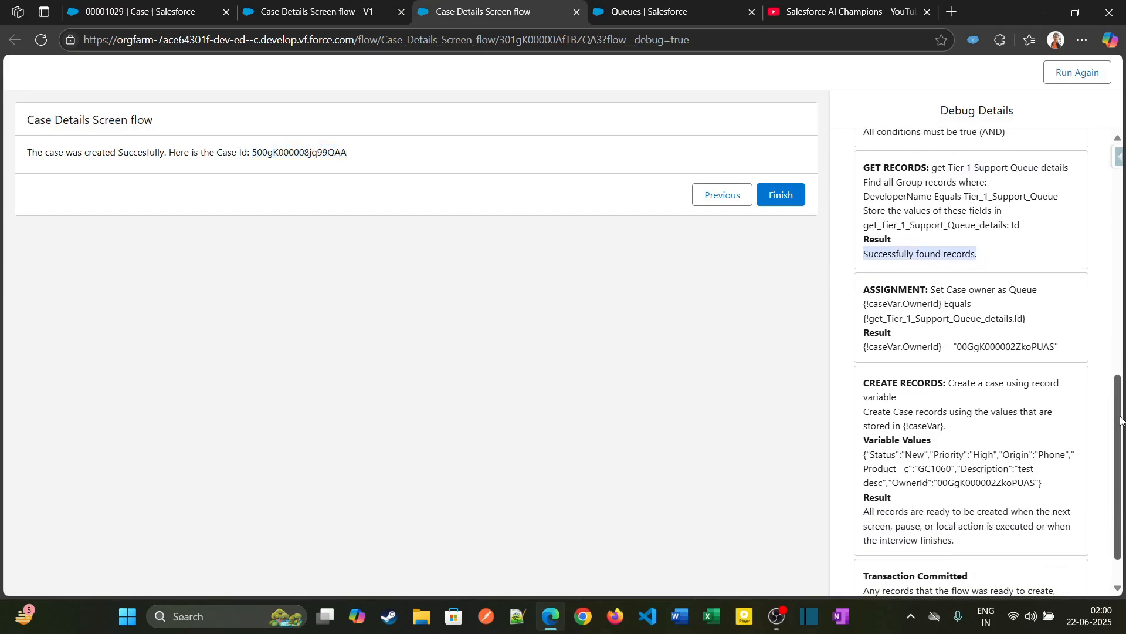
{"action": "left_click_drag", "start_coordinate": [864, 343], "coordinate": [1050, 344]}
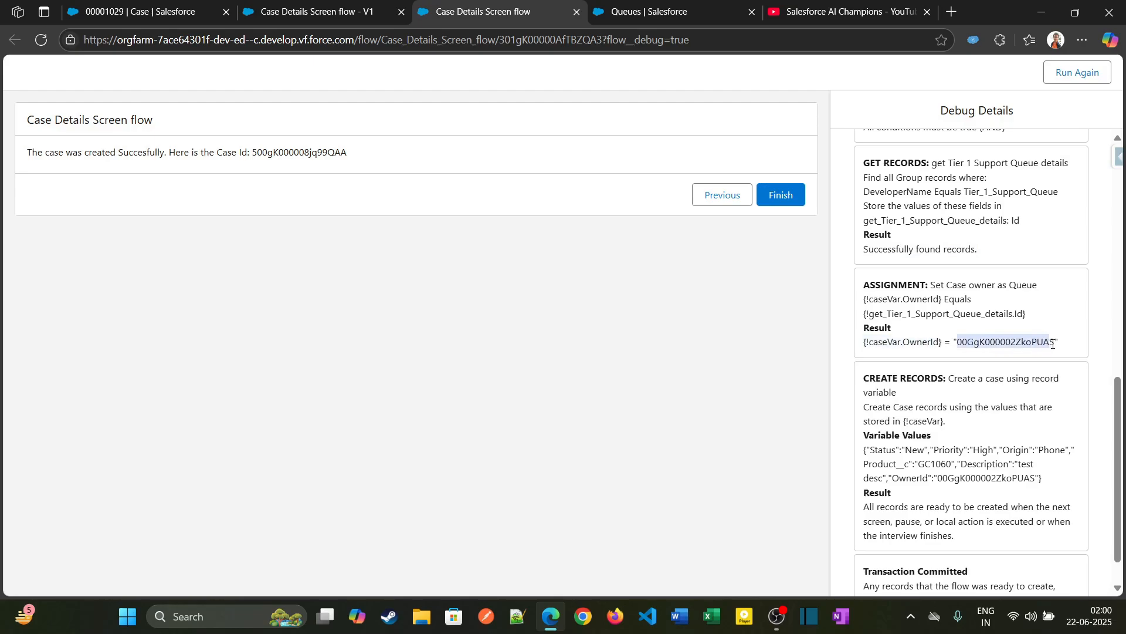
{"action": "left_click", "coordinate": [1019, 352]}
{"action": "left_click_drag", "start_coordinate": [958, 341], "coordinate": [971, 344]}
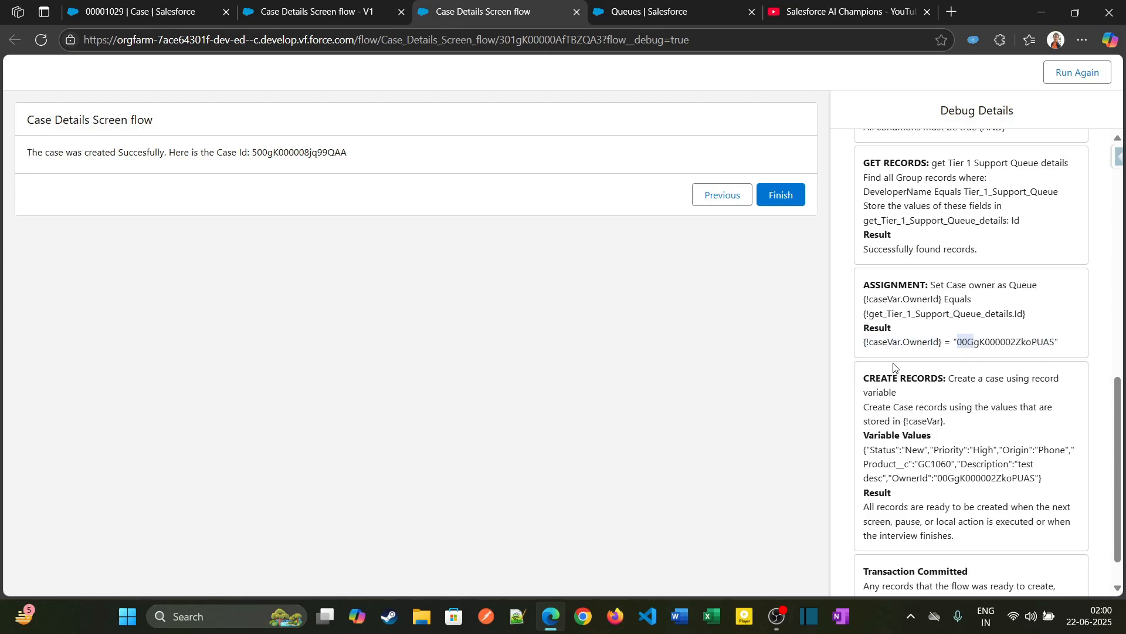
{"action": "scroll", "coordinate": [1109, 403], "scroll_direction": "down", "scroll_amount": 1}
{"action": "left_click_drag", "start_coordinate": [866, 299], "coordinate": [1060, 308]}
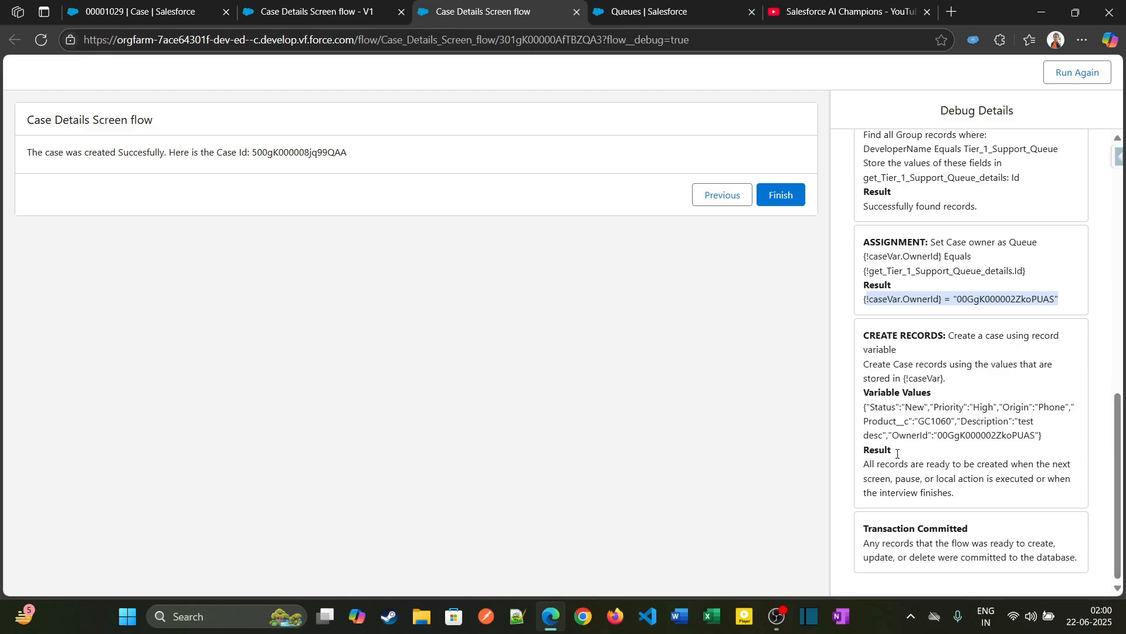
{"action": "left_click_drag", "start_coordinate": [972, 336], "coordinate": [1011, 469]}
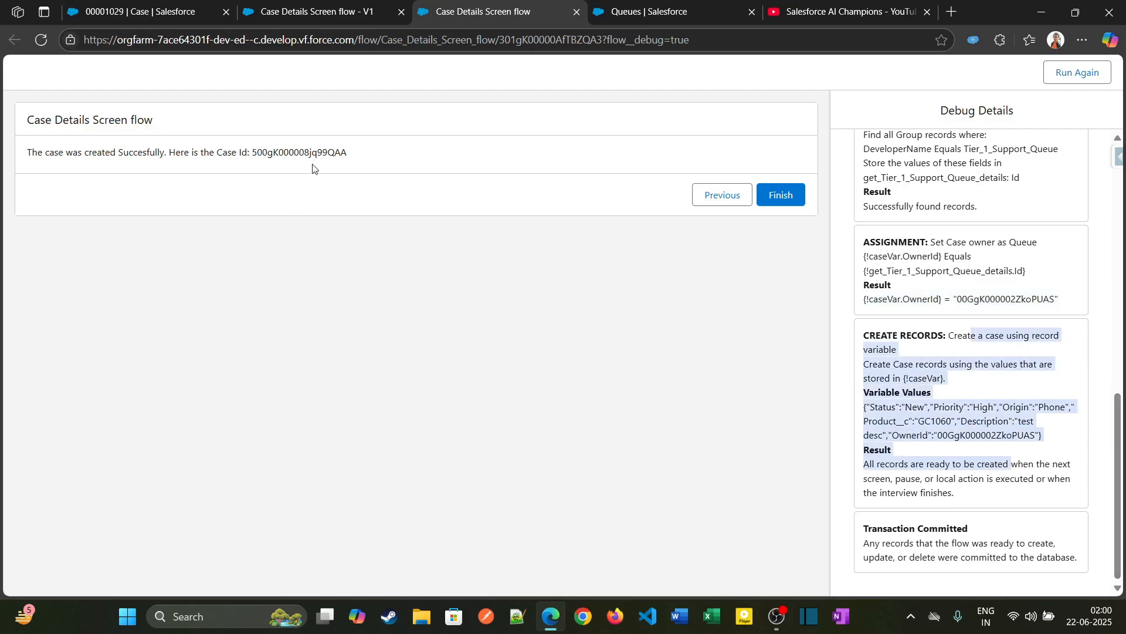
Step: Open the newly created case record by putting its copied Id in the case URL, and check its Case Owner and details
{"action": "double_click", "coordinate": [328, 150]}
{"action": "key", "text": "ctrl+c"}
{"action": "left_click", "coordinate": [141, 12]}
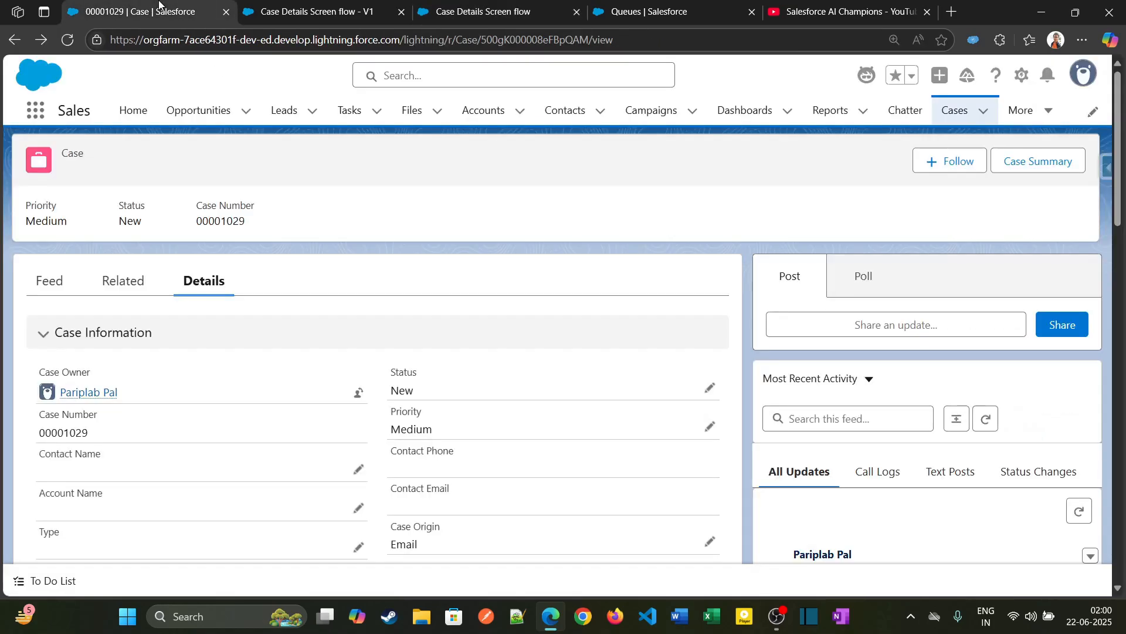
{"action": "double_click", "coordinate": [524, 45]}
{"action": "key", "text": "ctrl+v"}
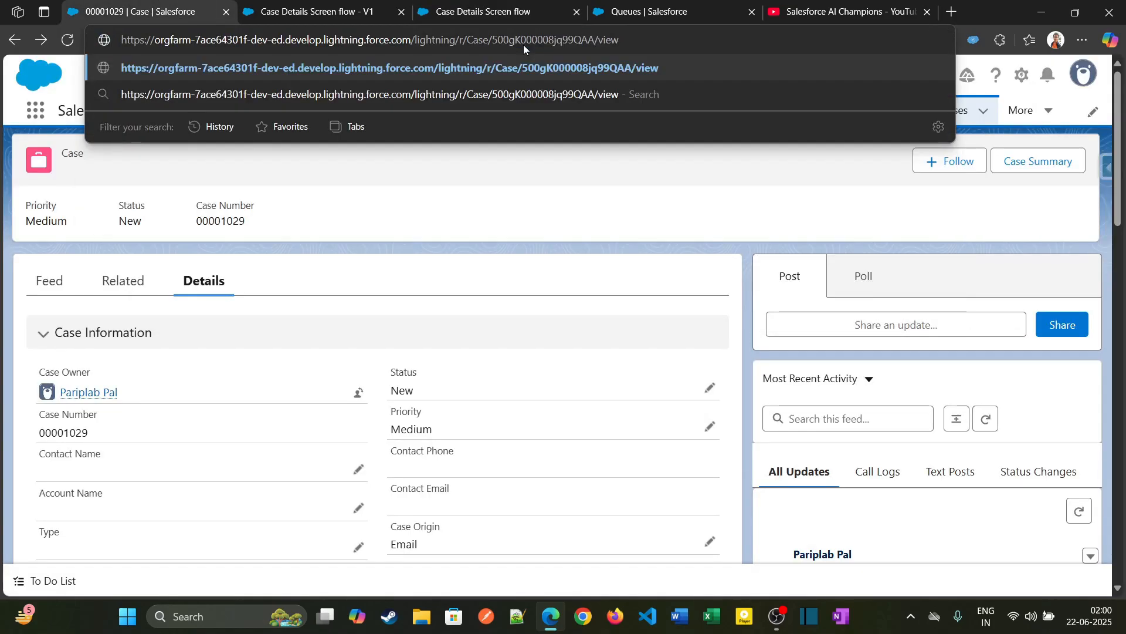
{"action": "key", "text": "Return"}
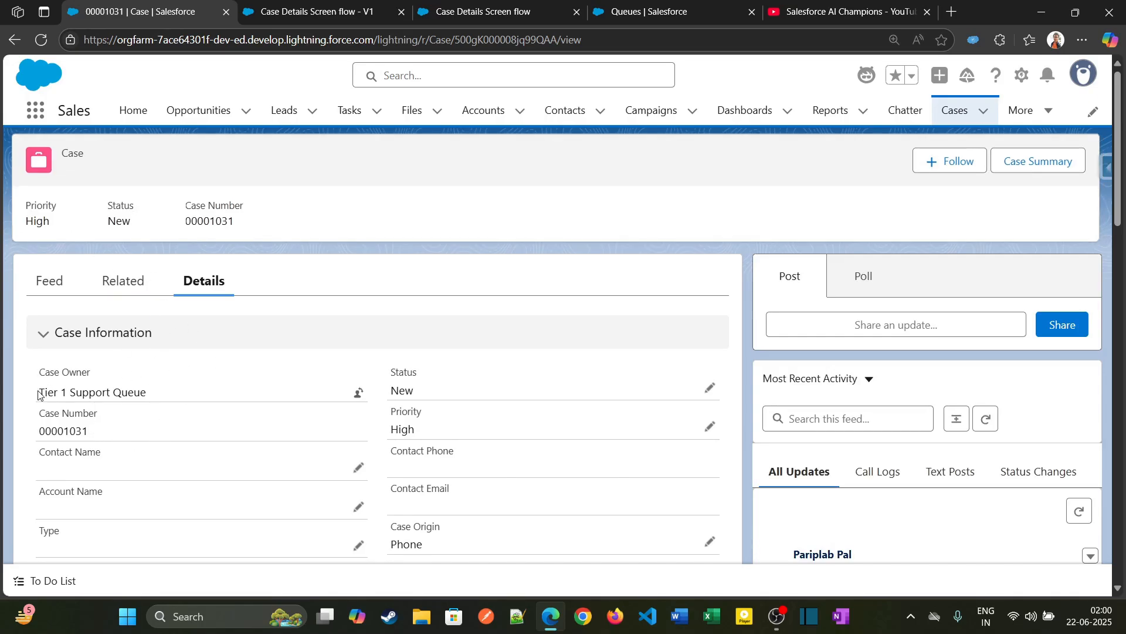
{"action": "left_click_drag", "start_coordinate": [39, 394], "coordinate": [175, 403]}
{"action": "left_click_drag", "start_coordinate": [1119, 221], "coordinate": [1119, 473]}
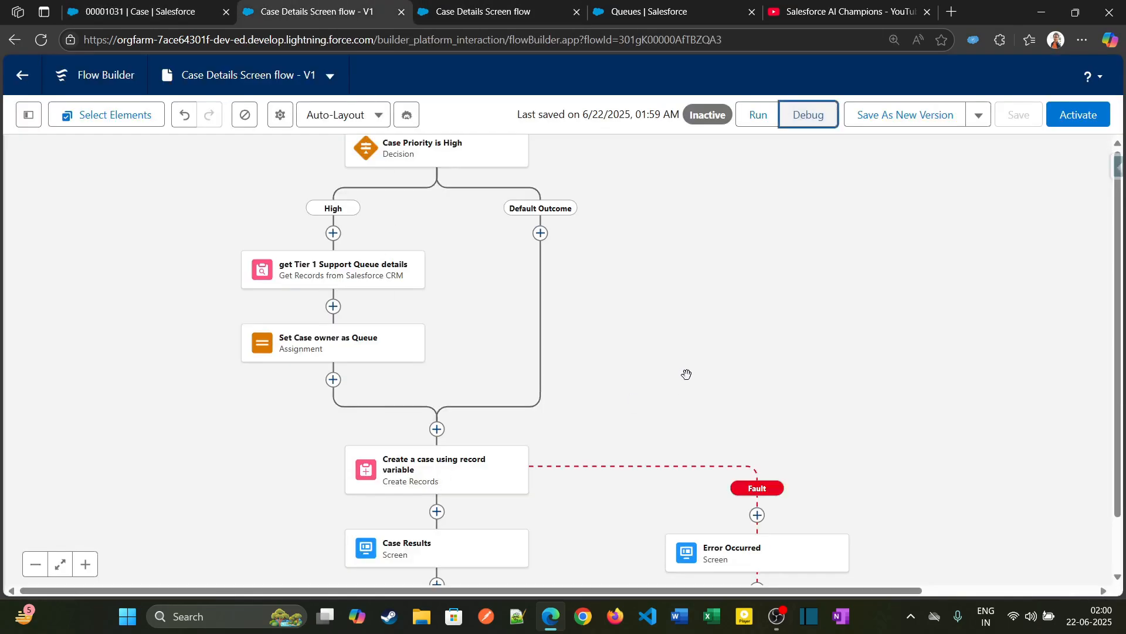
{"action": "left_click_drag", "start_coordinate": [679, 332], "coordinate": [685, 379]}
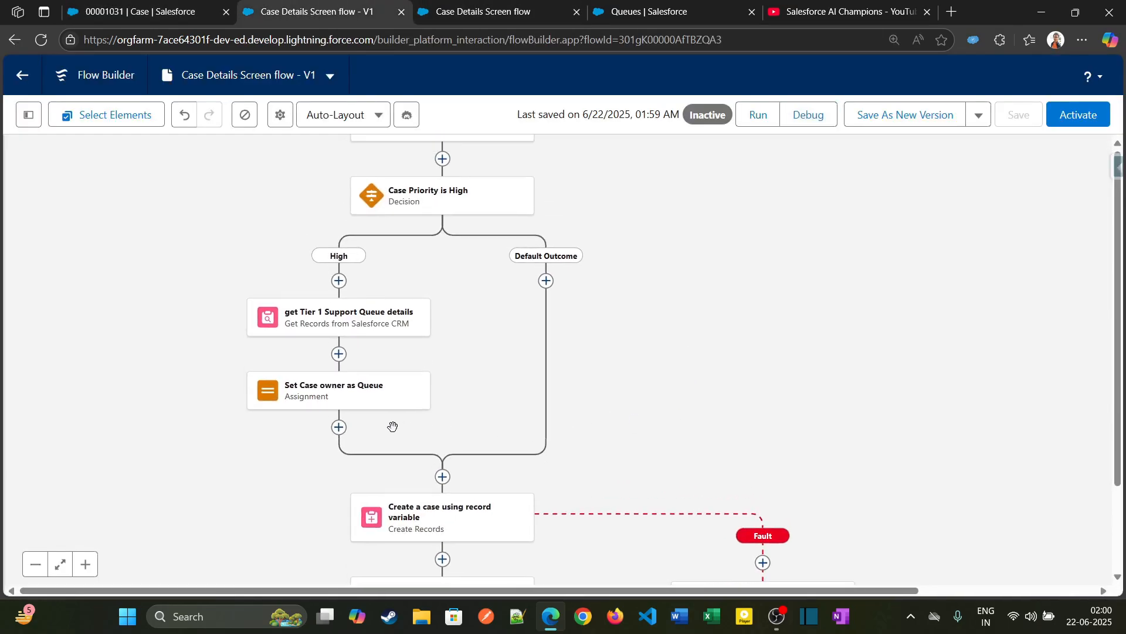
{"action": "left_click_drag", "start_coordinate": [698, 293], "coordinate": [700, 301]}
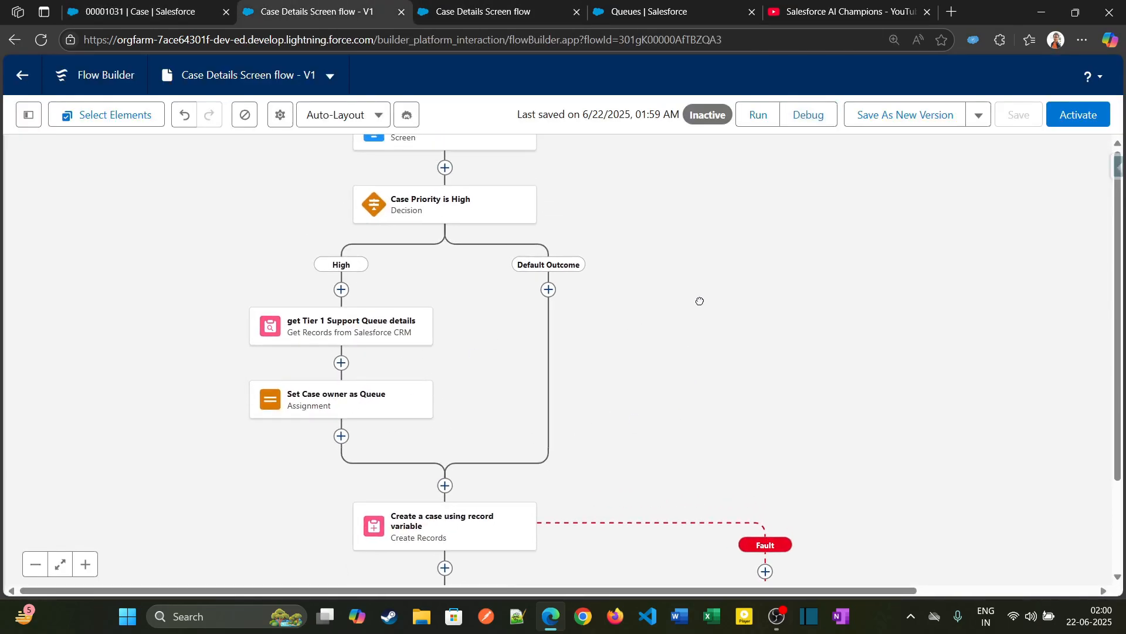